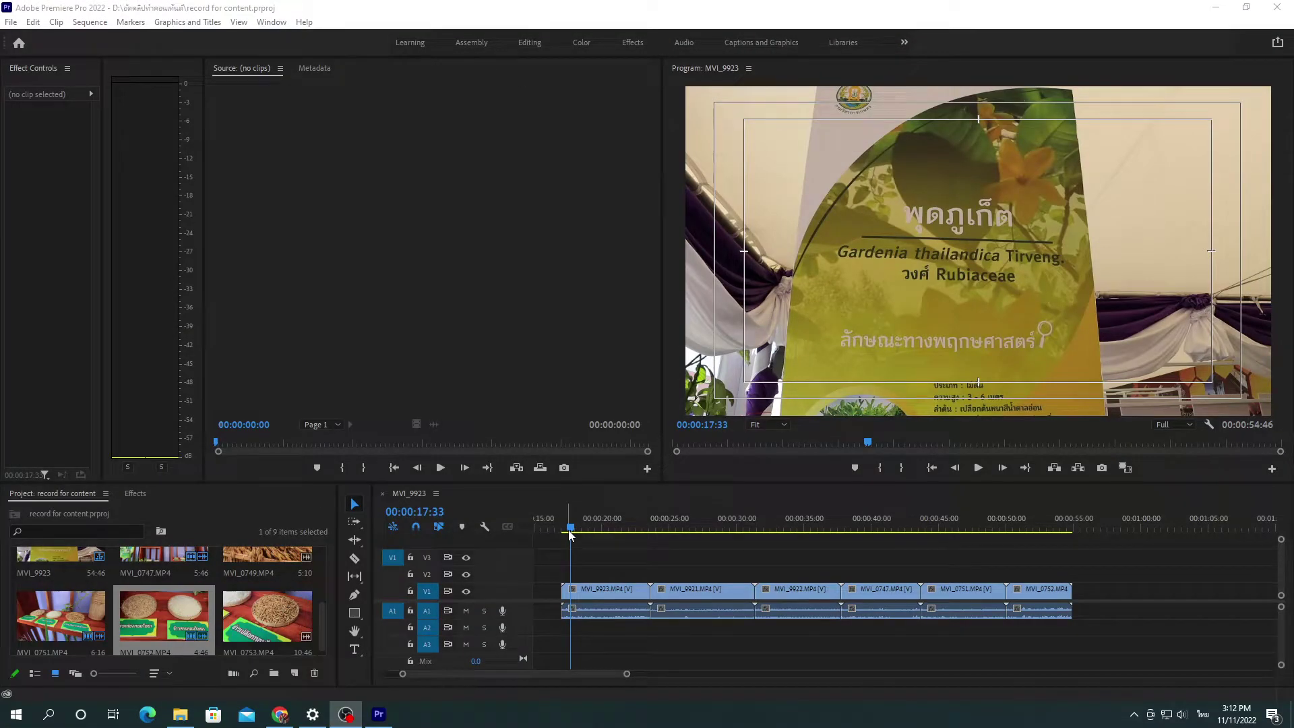
left_click(571, 531)
left_click_drag(567, 532, 566, 531)
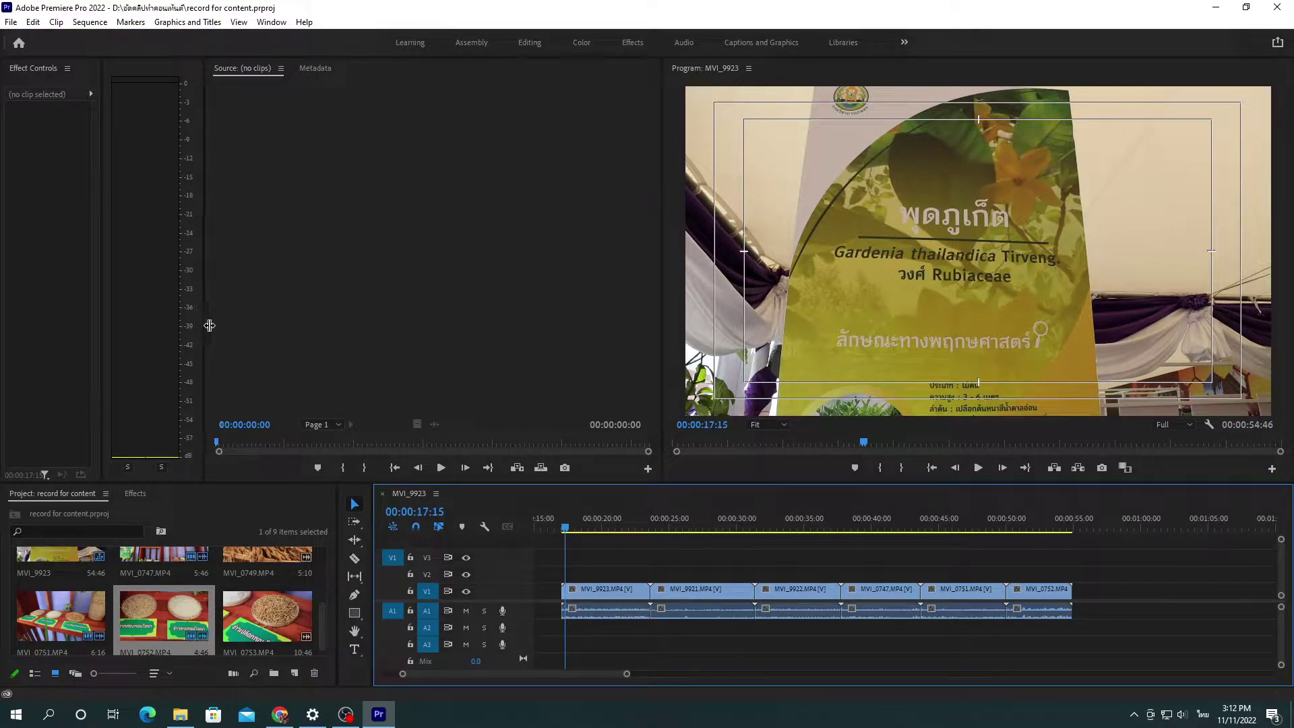
left_click_drag(203, 325, 240, 332)
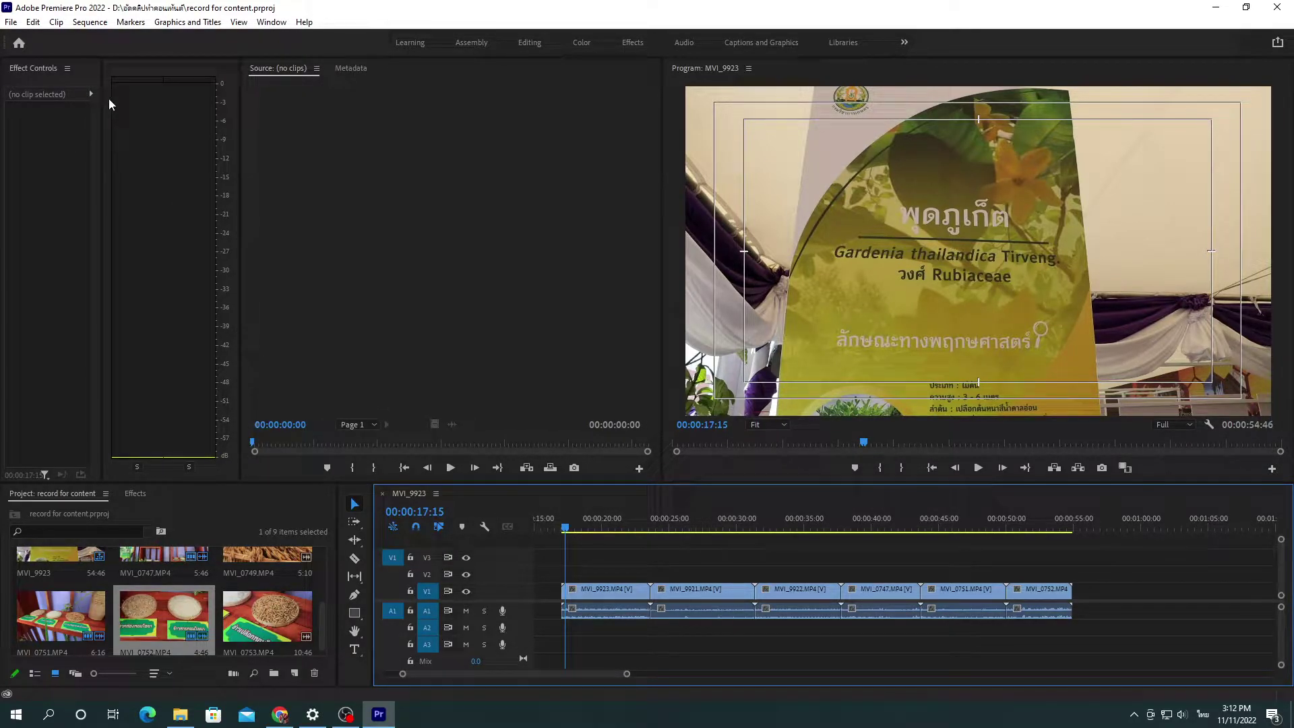
left_click(568, 530)
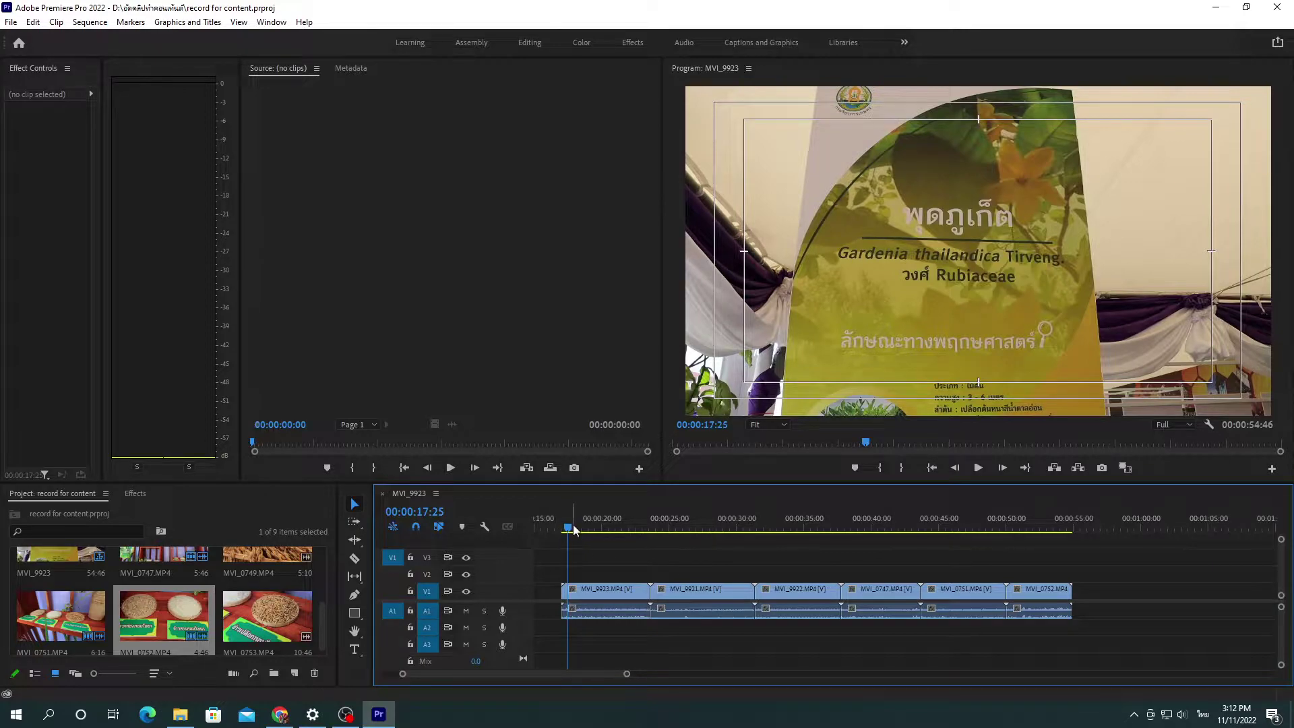
key("space")
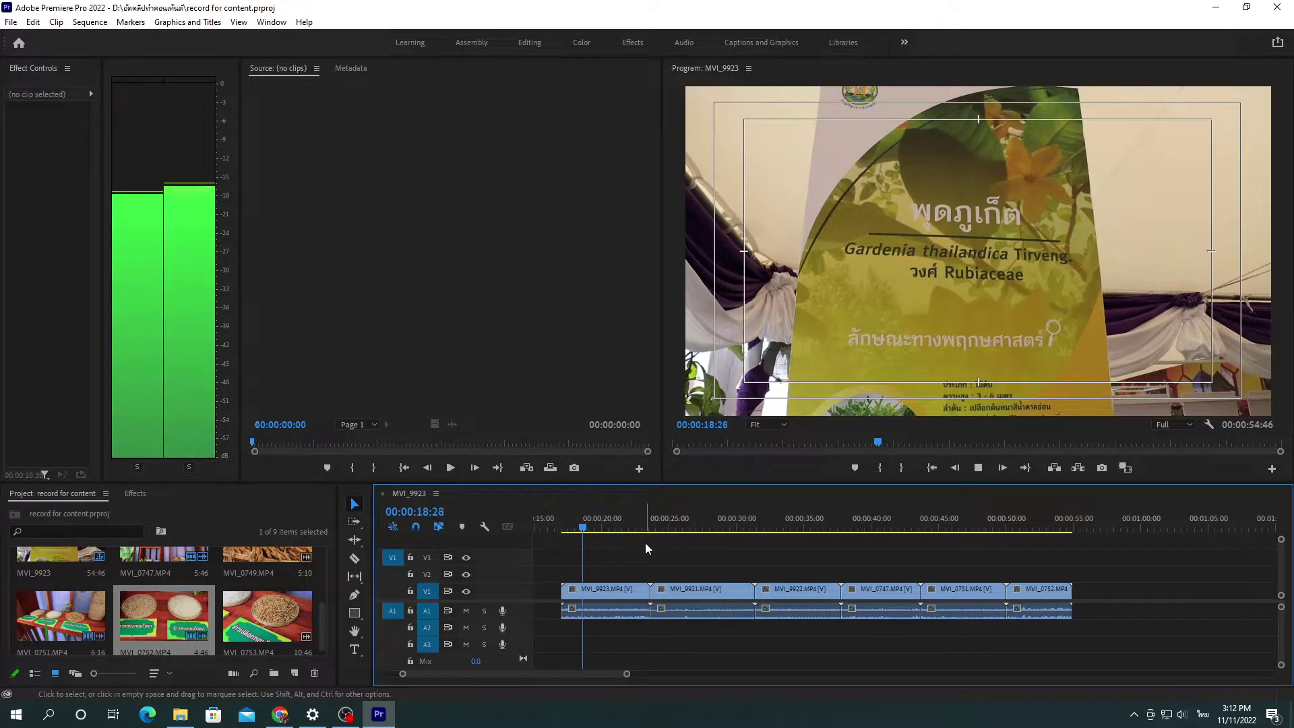
key("space")
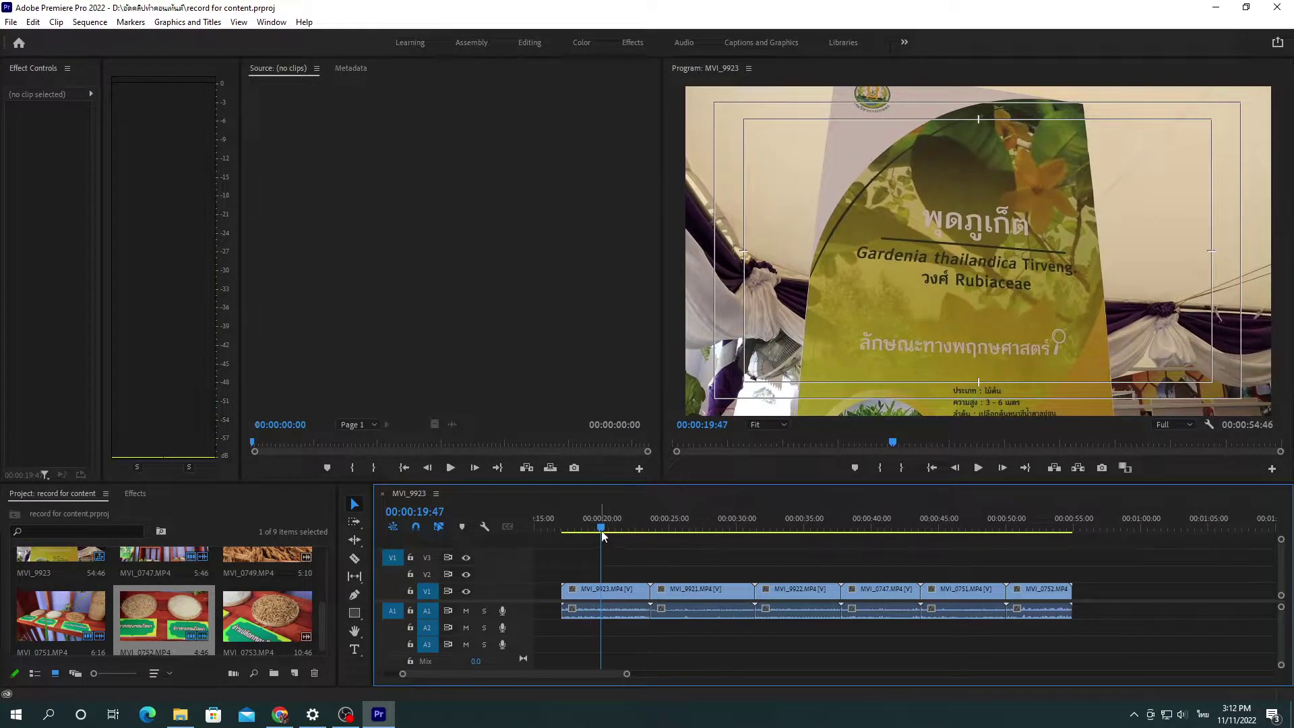
left_click(610, 531)
left_click_drag(611, 530, 612, 535)
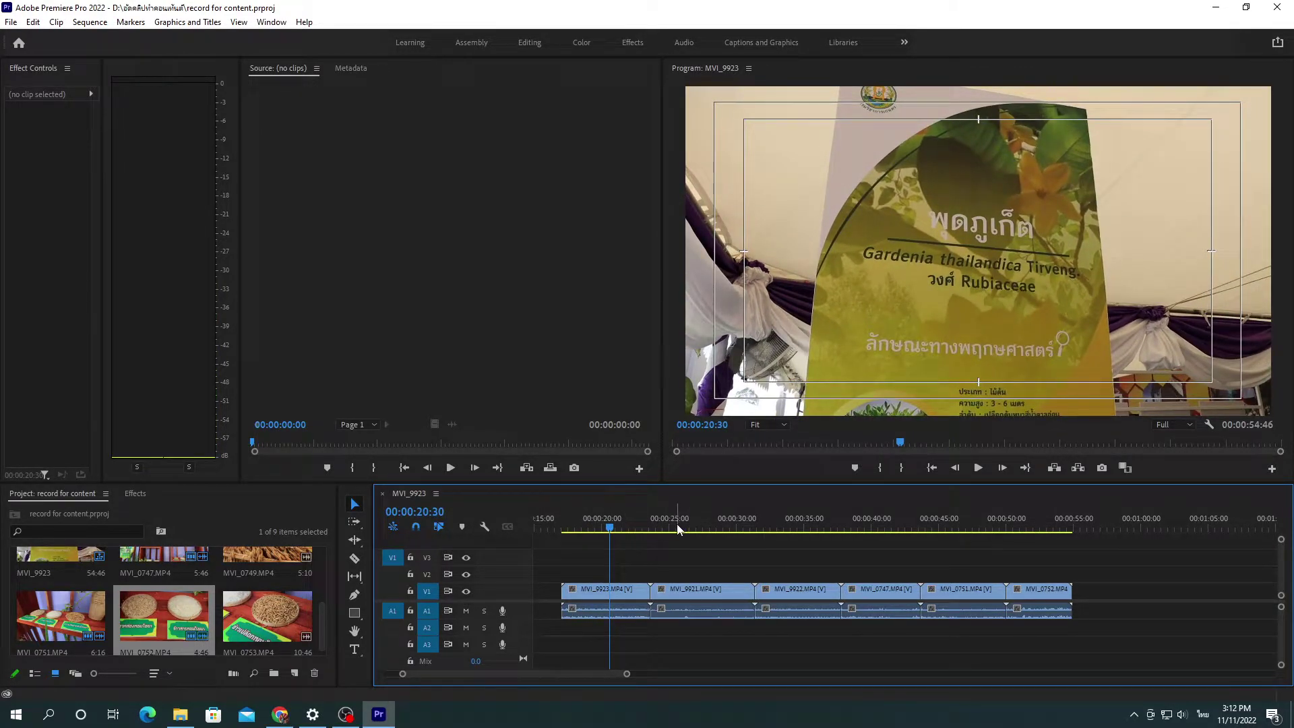
left_click(675, 524)
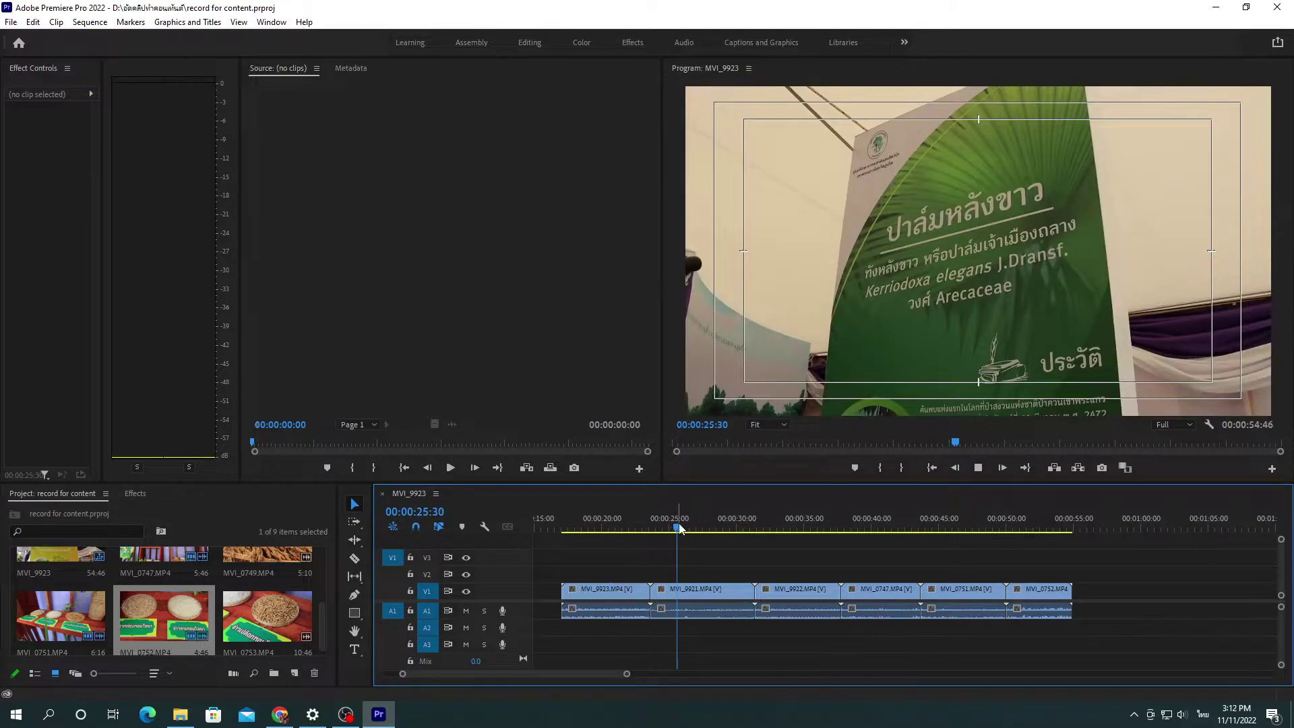
key("space")
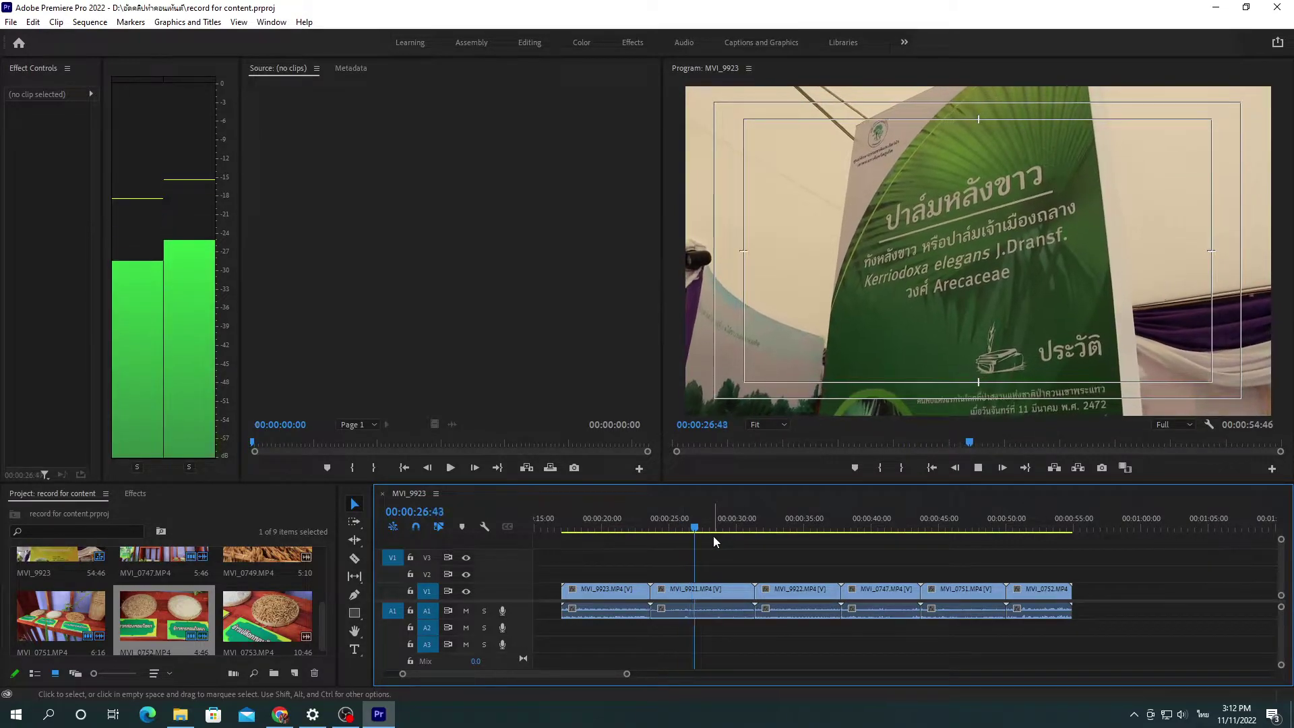
left_click(786, 526)
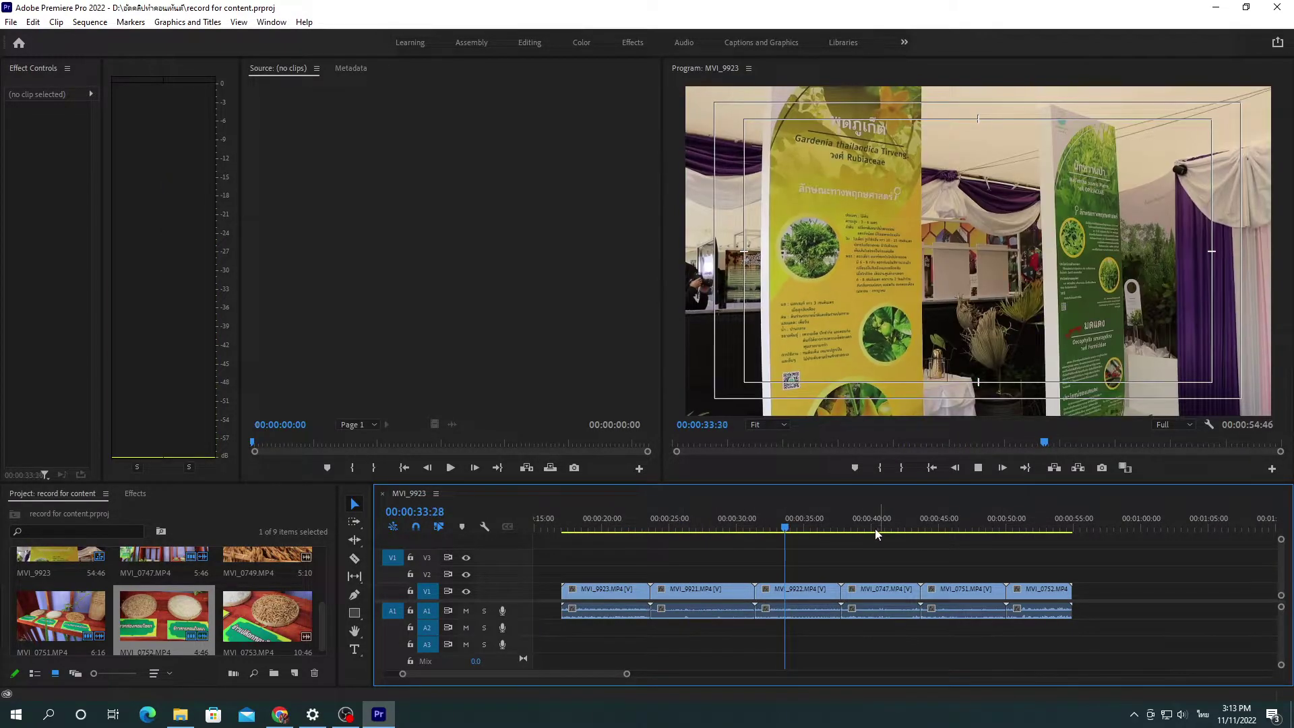
key("space")
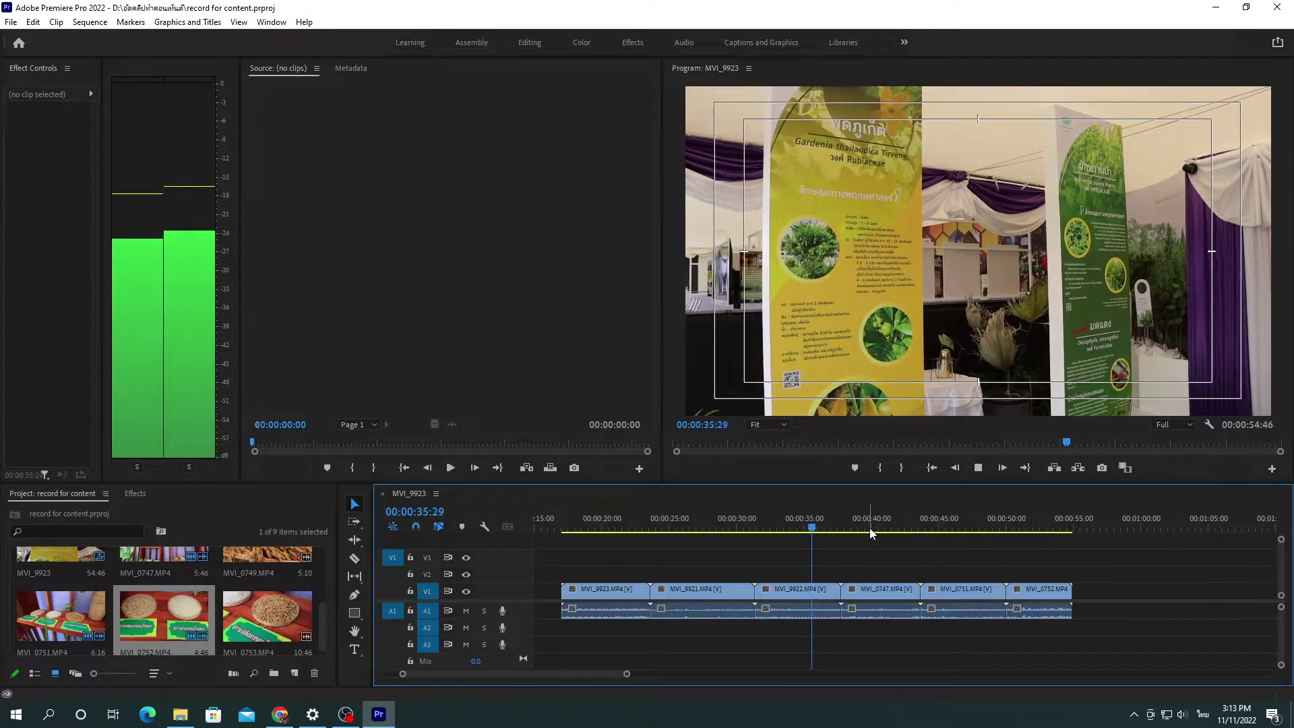
left_click(870, 528)
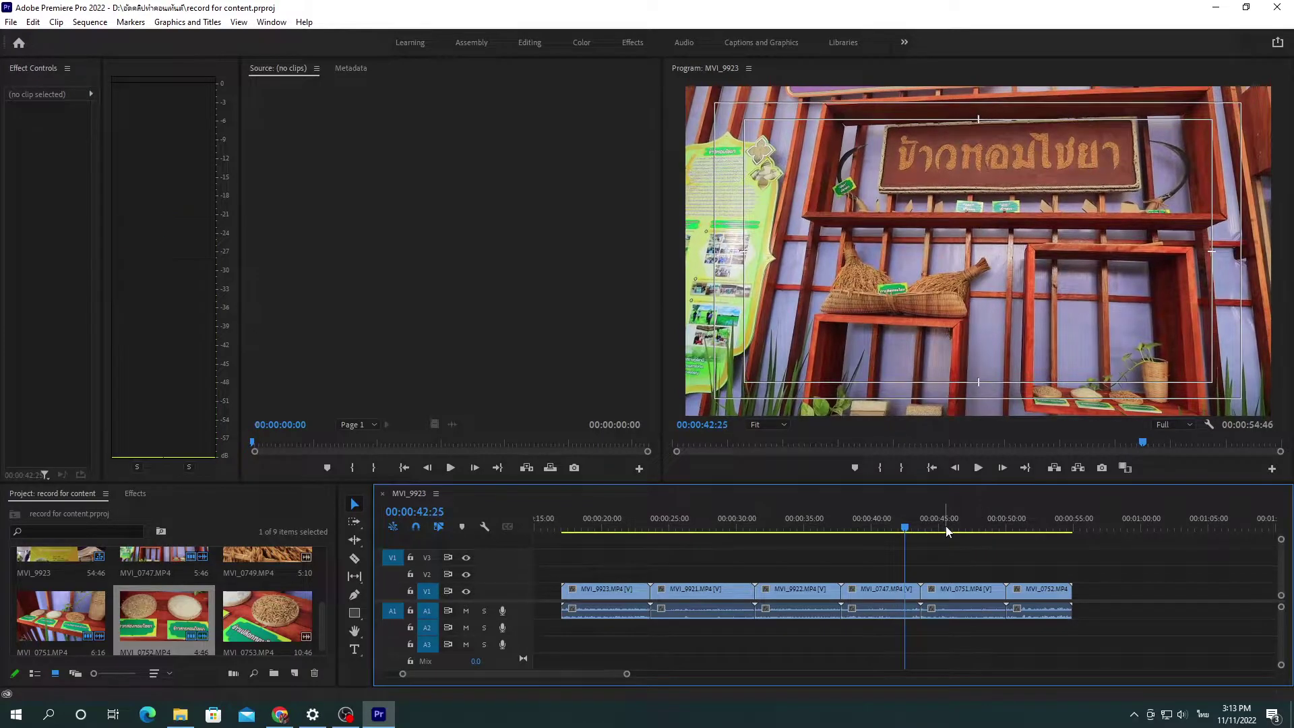
left_click(939, 528)
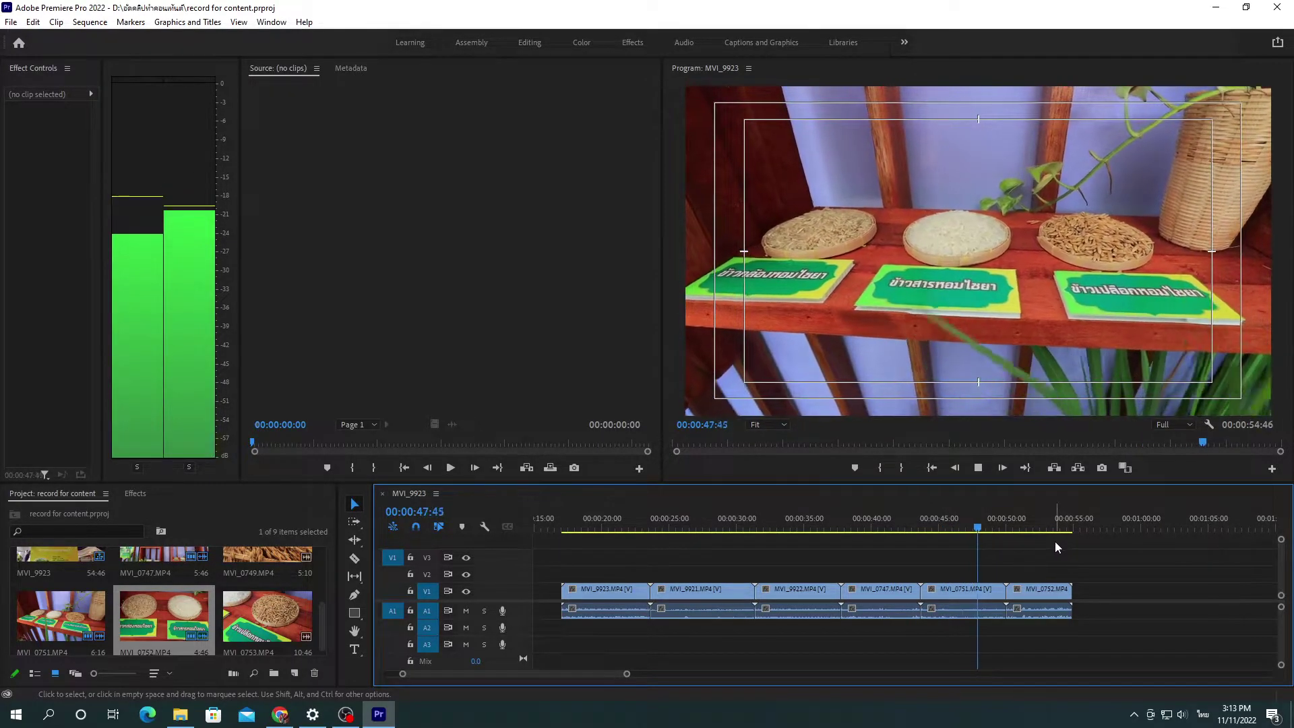
key("space")
left_click(1020, 531)
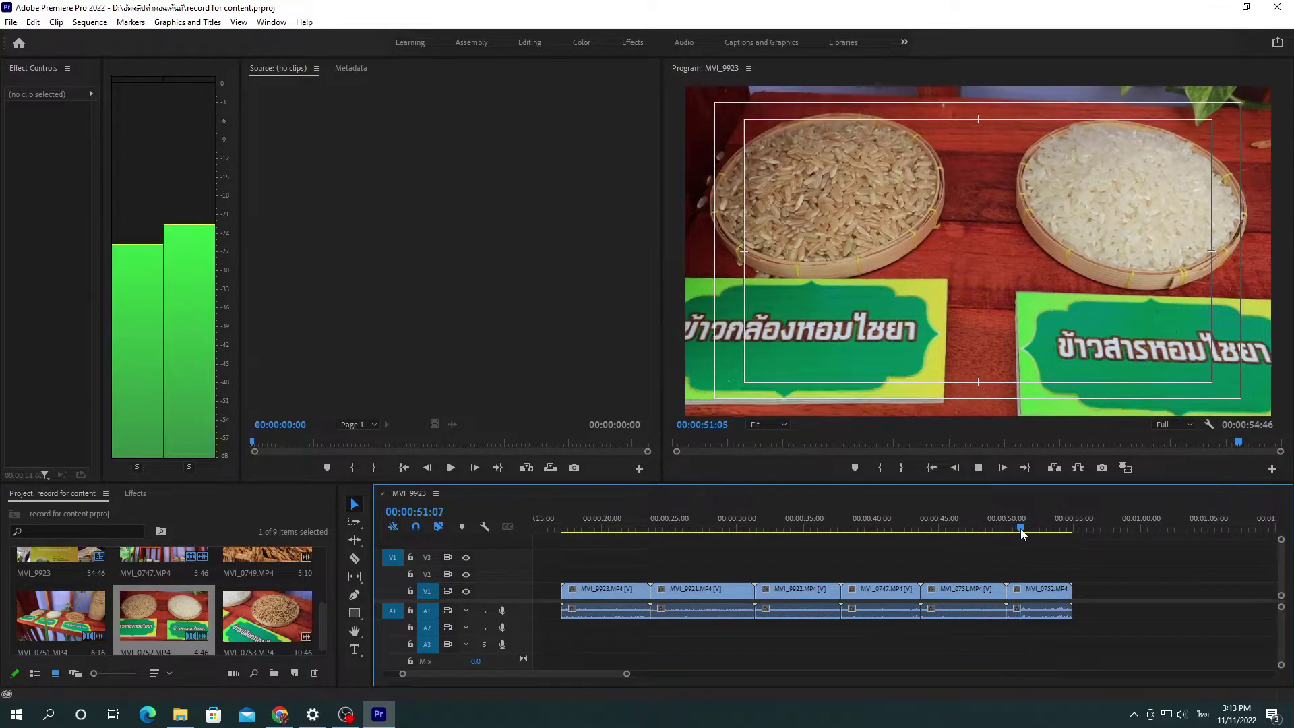
key("space")
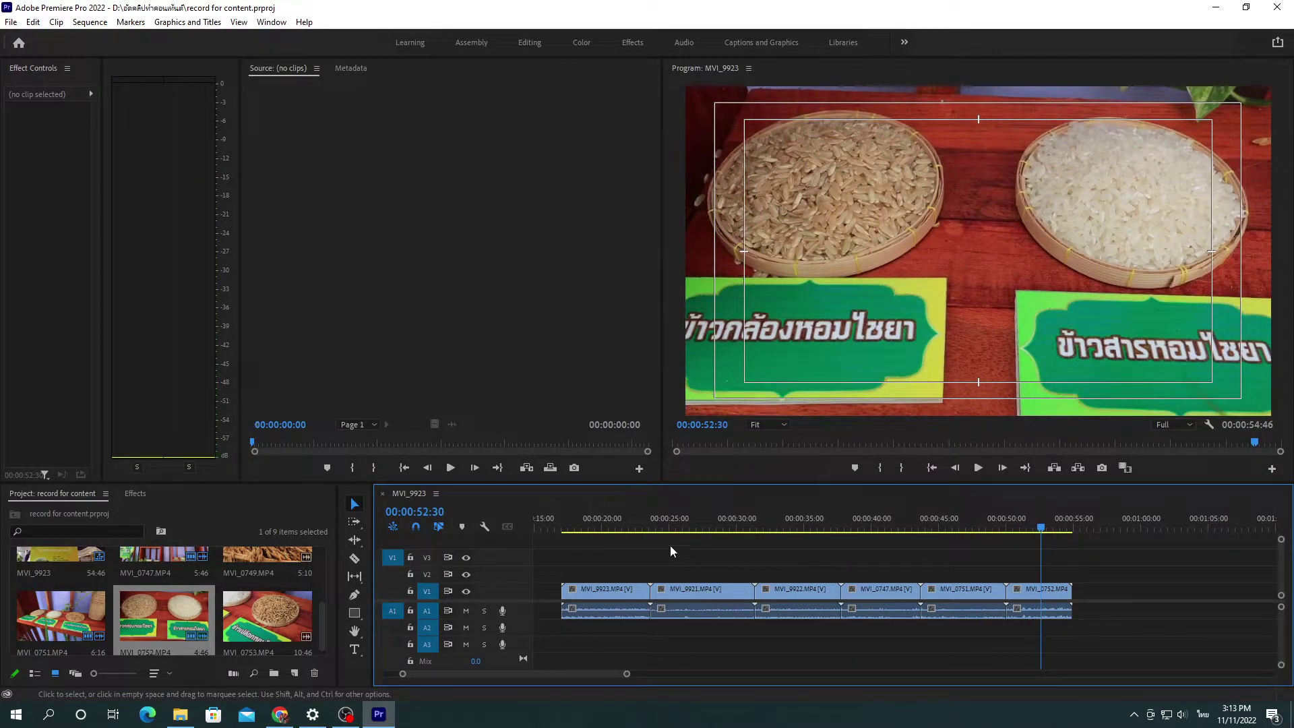
left_click(571, 526)
left_click_drag(581, 525, 578, 525)
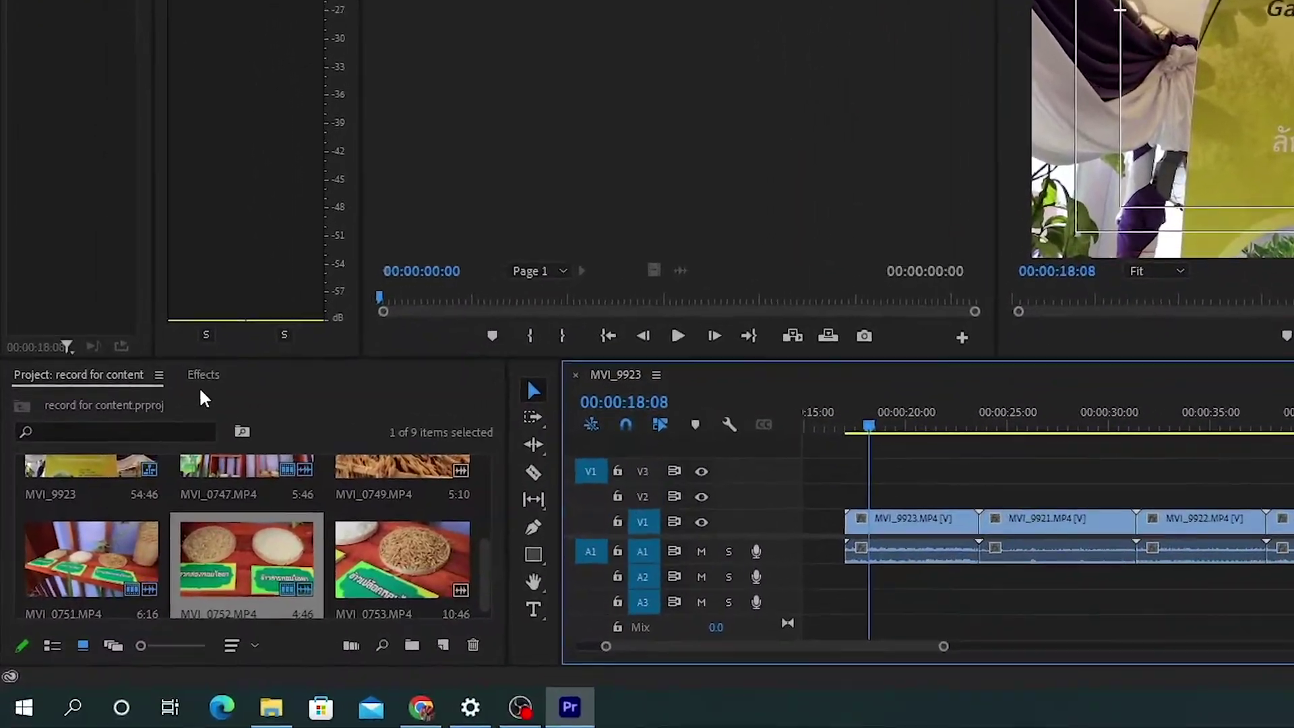
Search the Effects panel for 'warp' and drag Warp Stabilizer onto the MVI_9923 clip
left_click(135, 494)
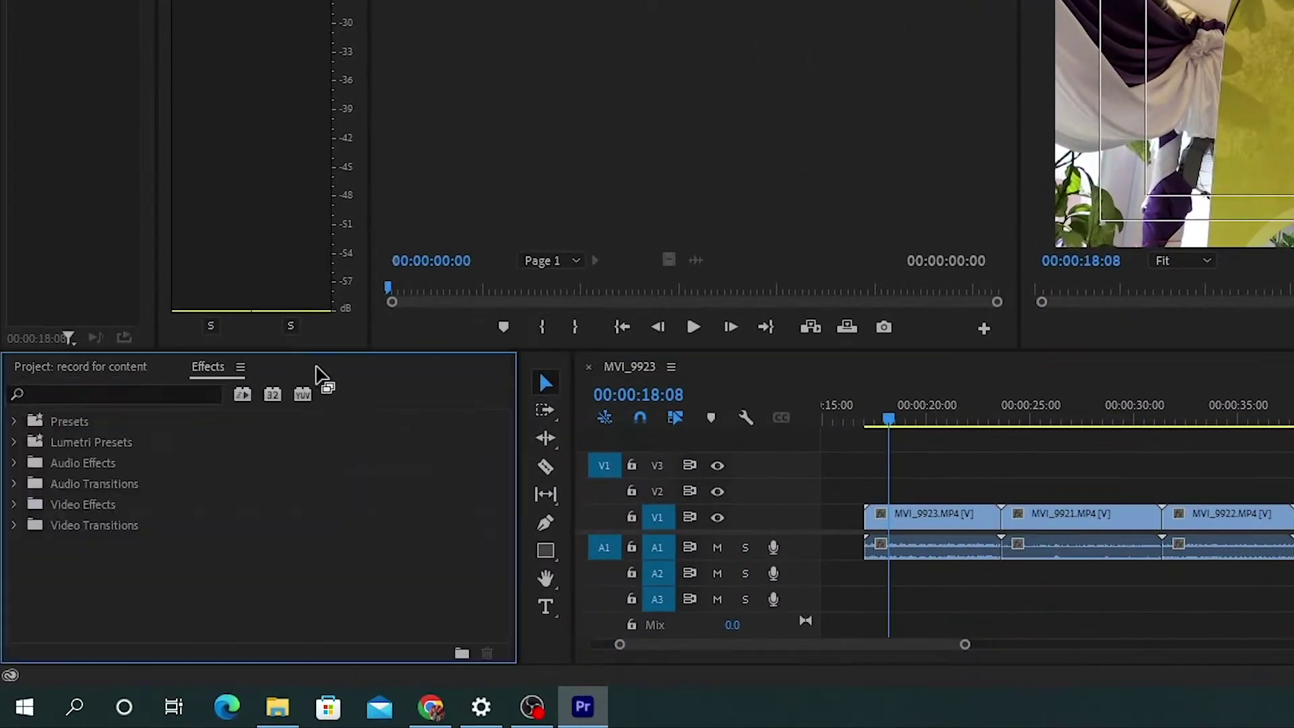
left_click(80, 393)
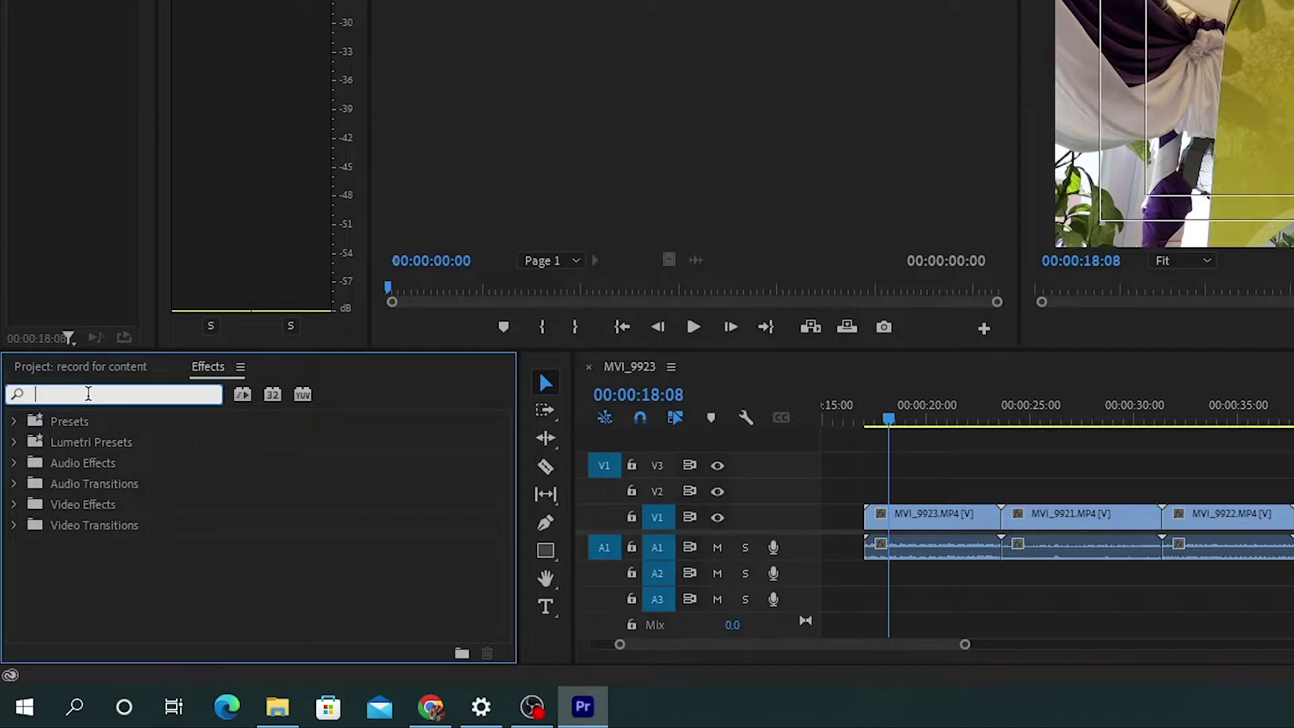
type("warp")
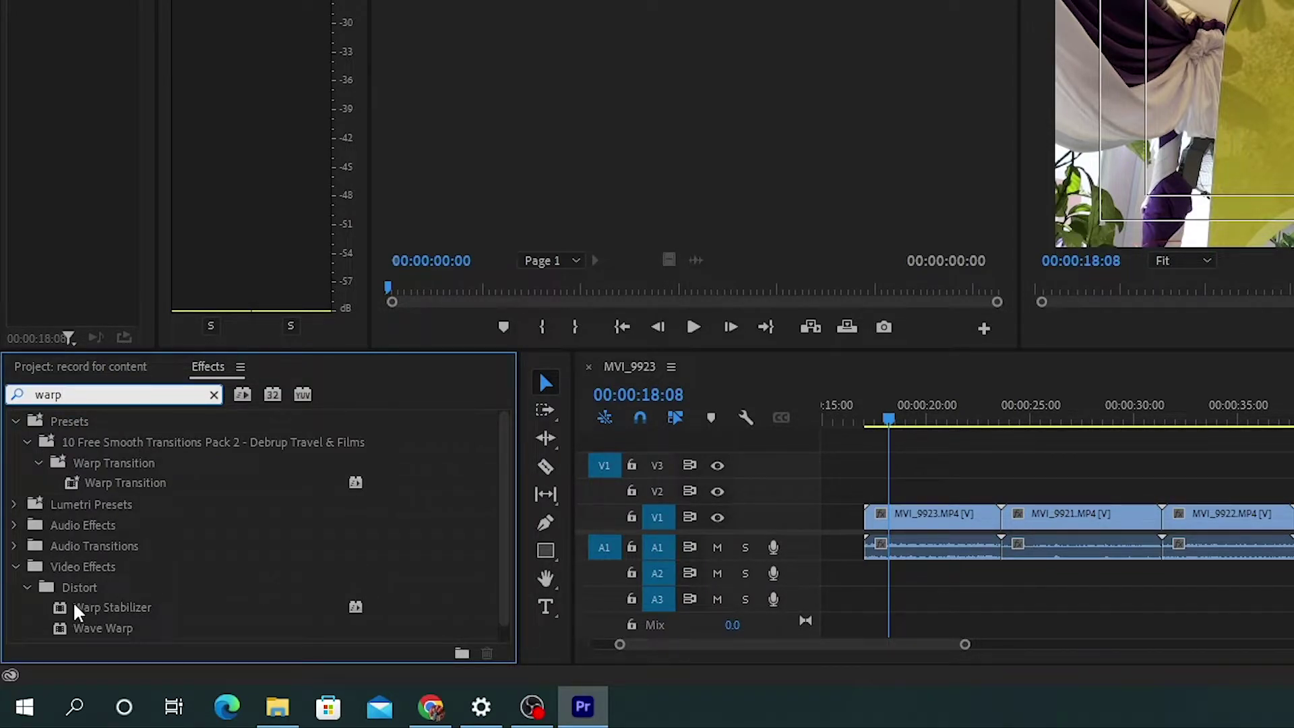
left_click(115, 612)
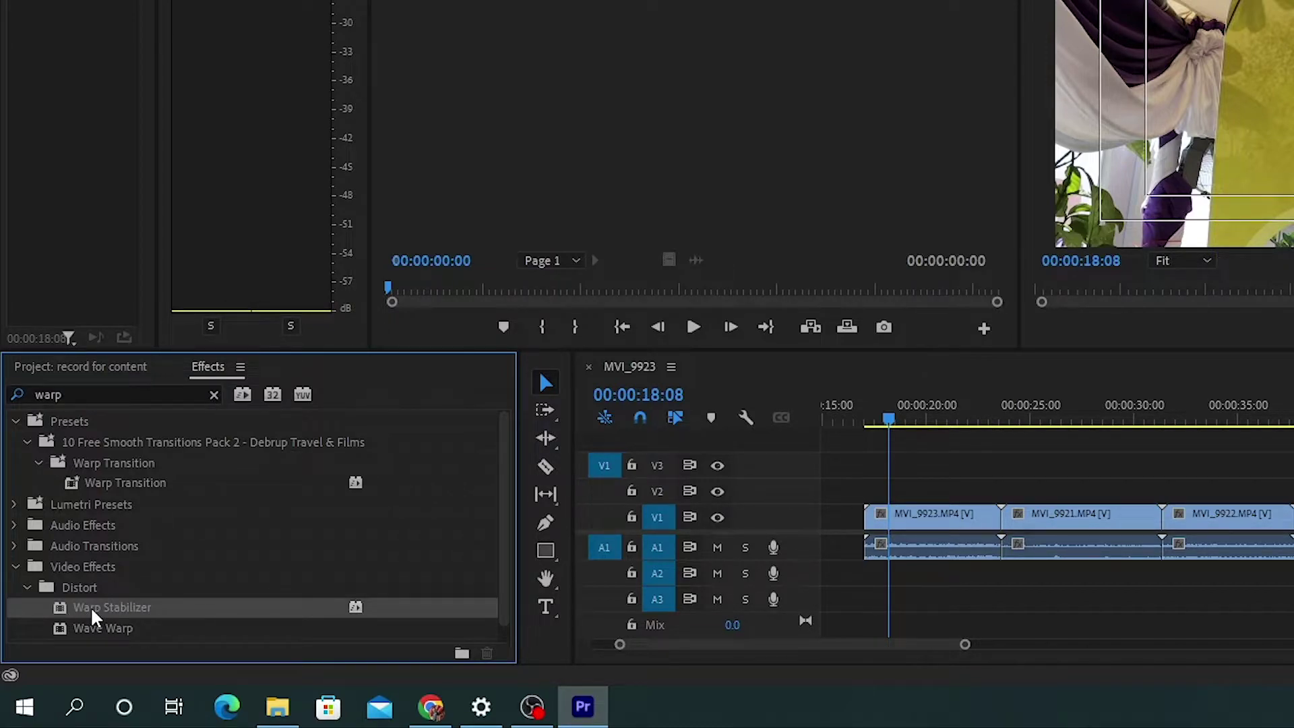
left_click_drag(94, 616, 923, 518)
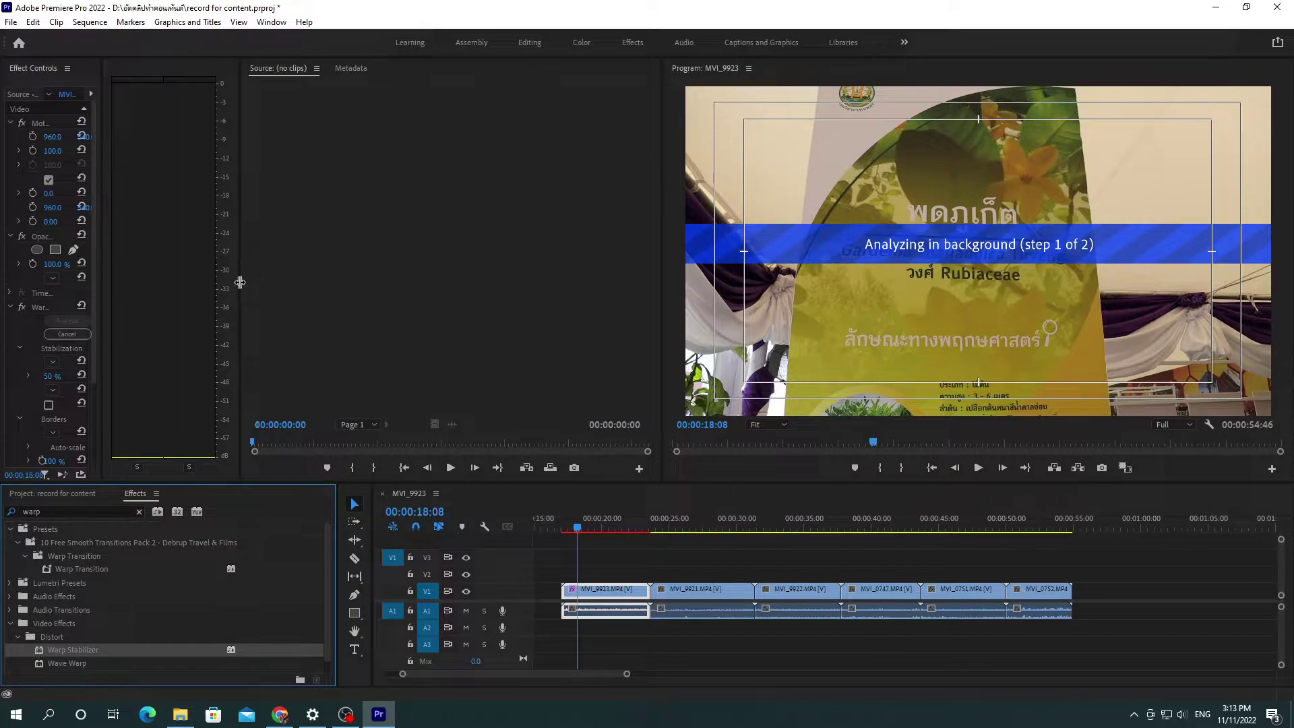
Widen the panels, fit the timeline, and play and scrub stabilized MVI_9923 to about 24 seconds
left_click_drag(240, 282, 265, 283)
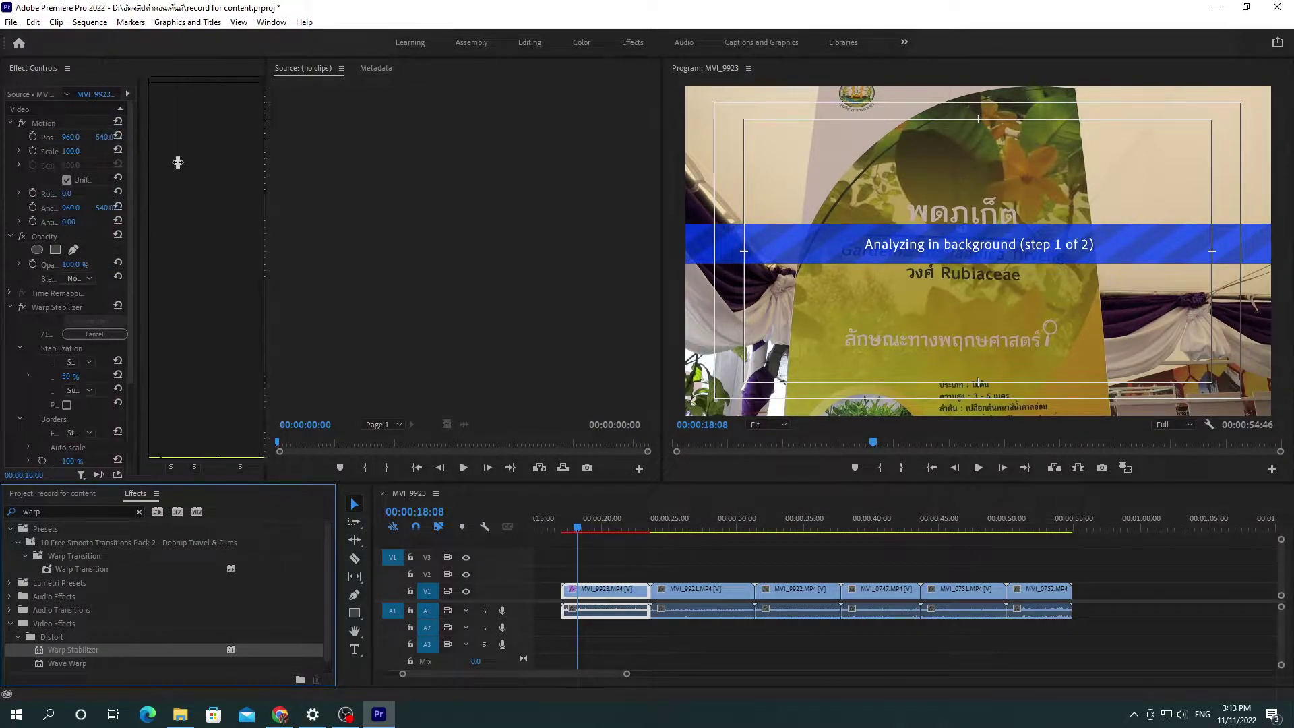
left_click_drag(101, 149, 240, 149)
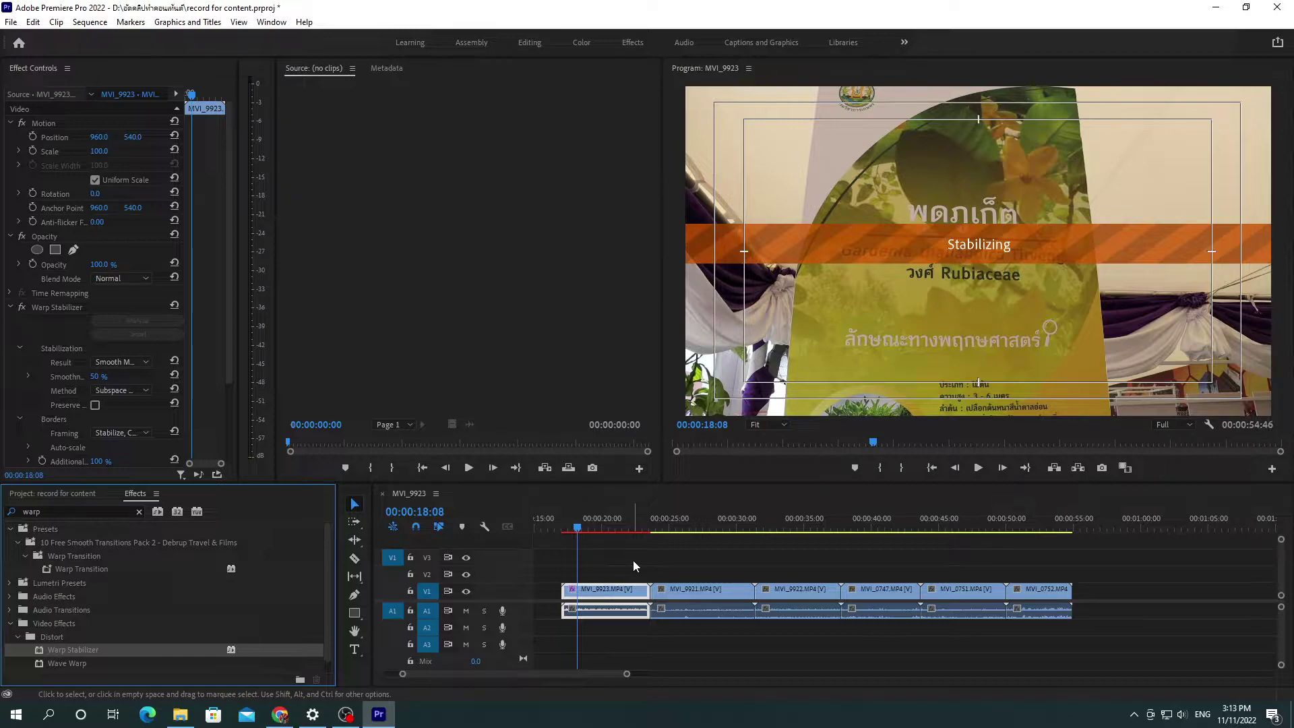
left_click(569, 528)
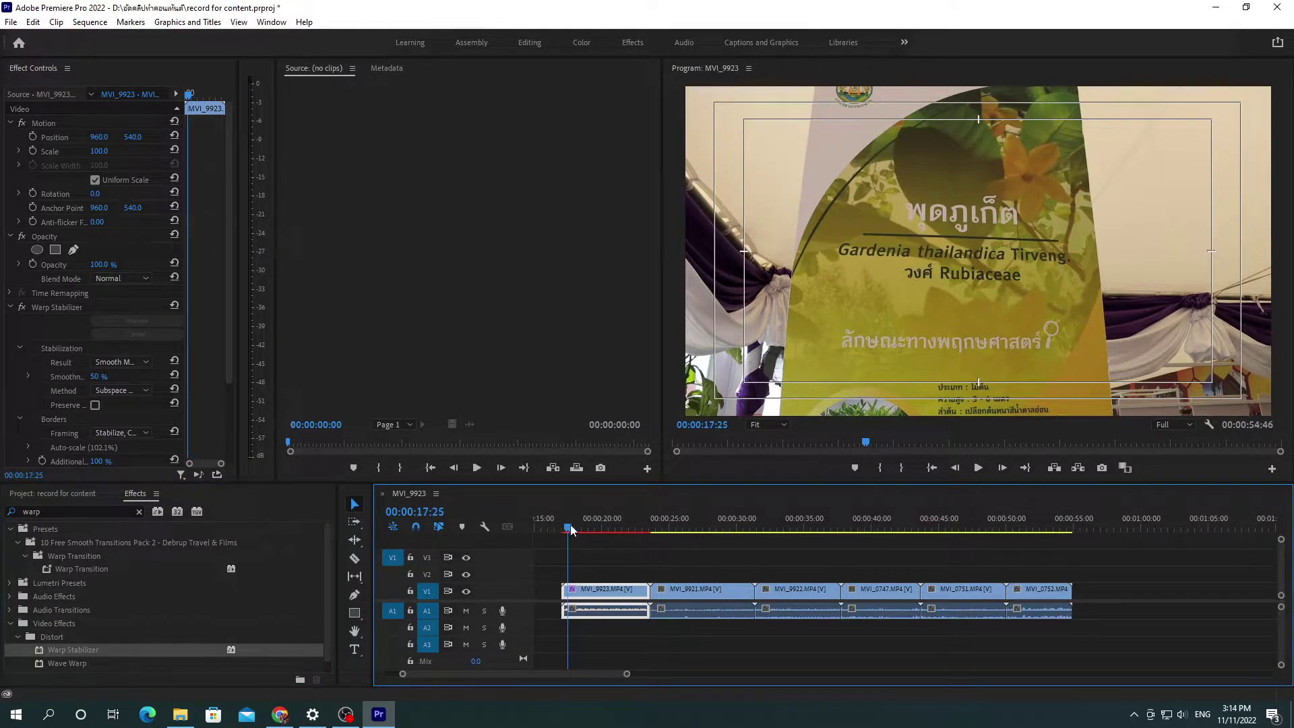
left_click_drag(569, 528, 570, 532)
key("backslash")
key("space")
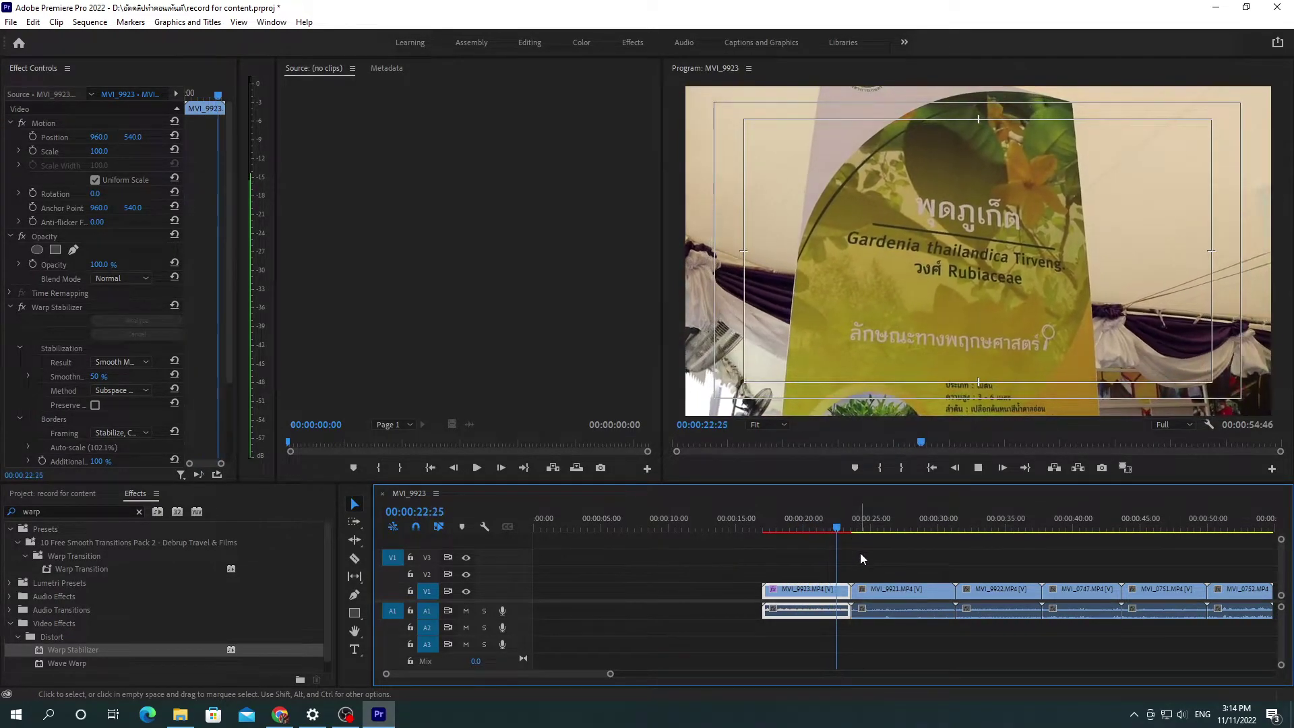
left_click(770, 527)
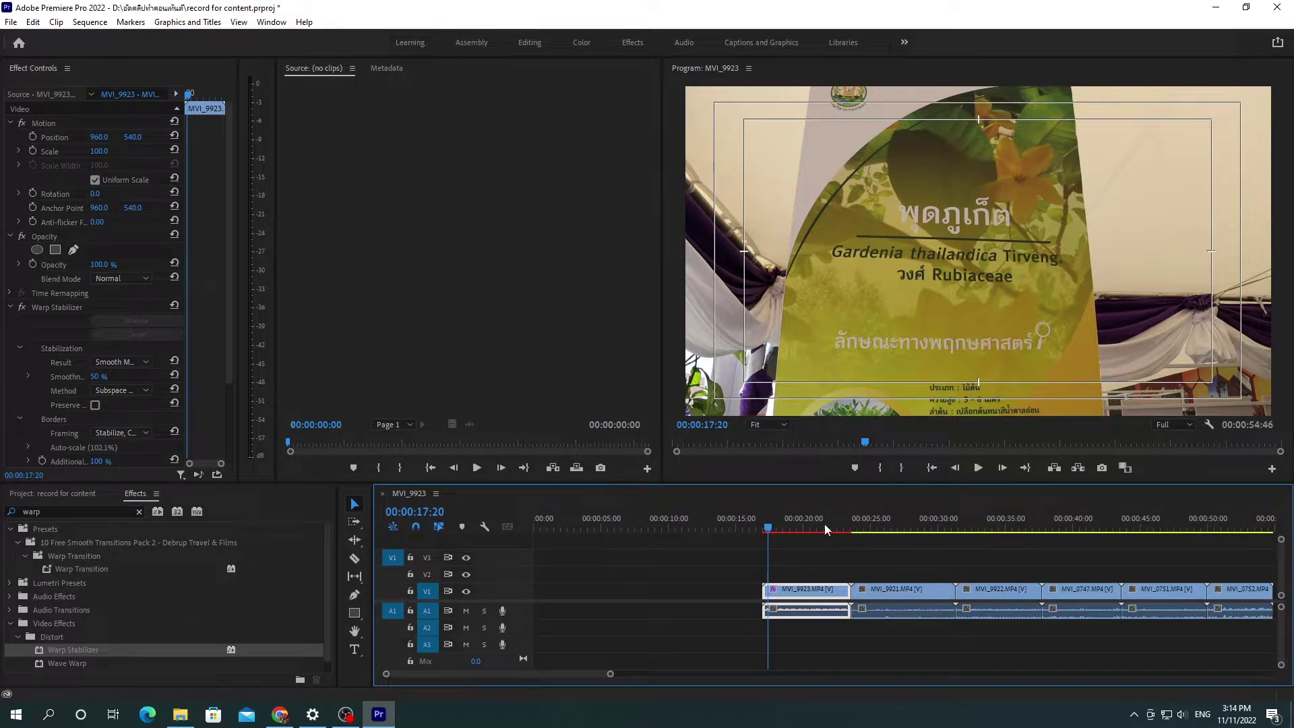
left_click_drag(801, 526, 881, 523)
Apply Warp Stabilizer to the MVI_9921 clip and play it back
left_click_drag(569, 673, 585, 673)
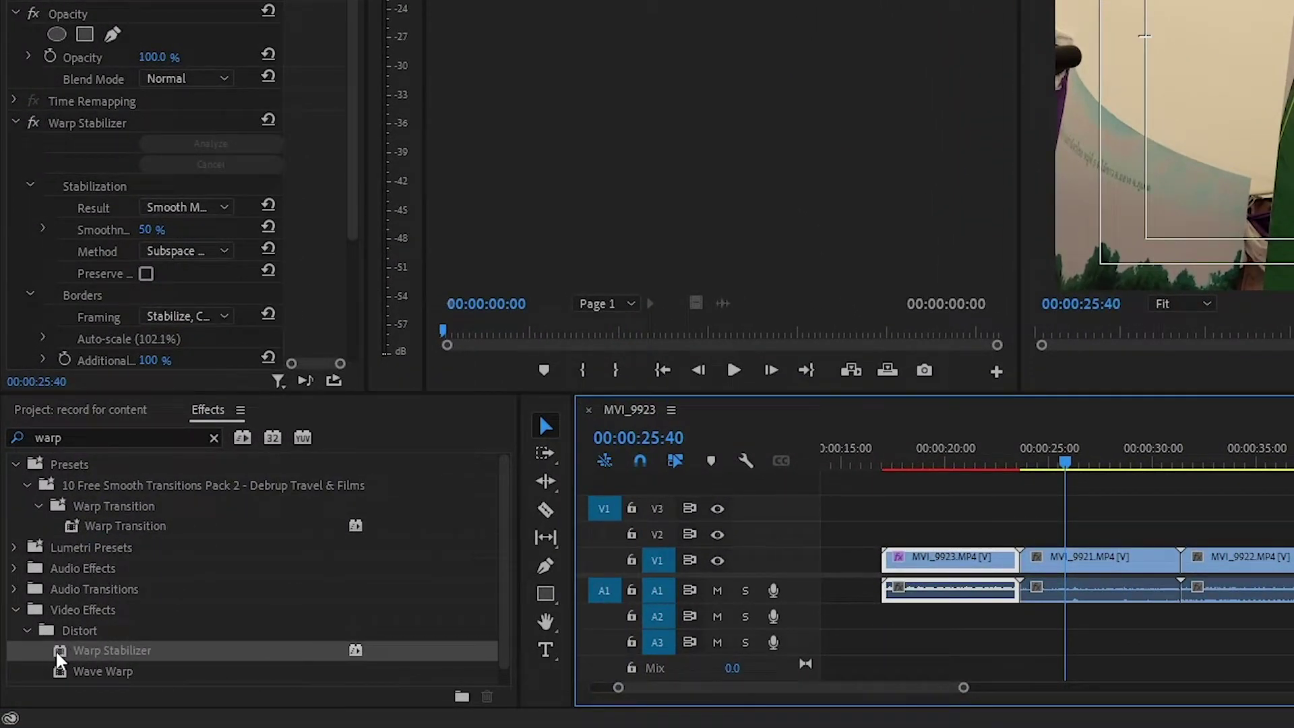
left_click_drag(59, 651, 1077, 568)
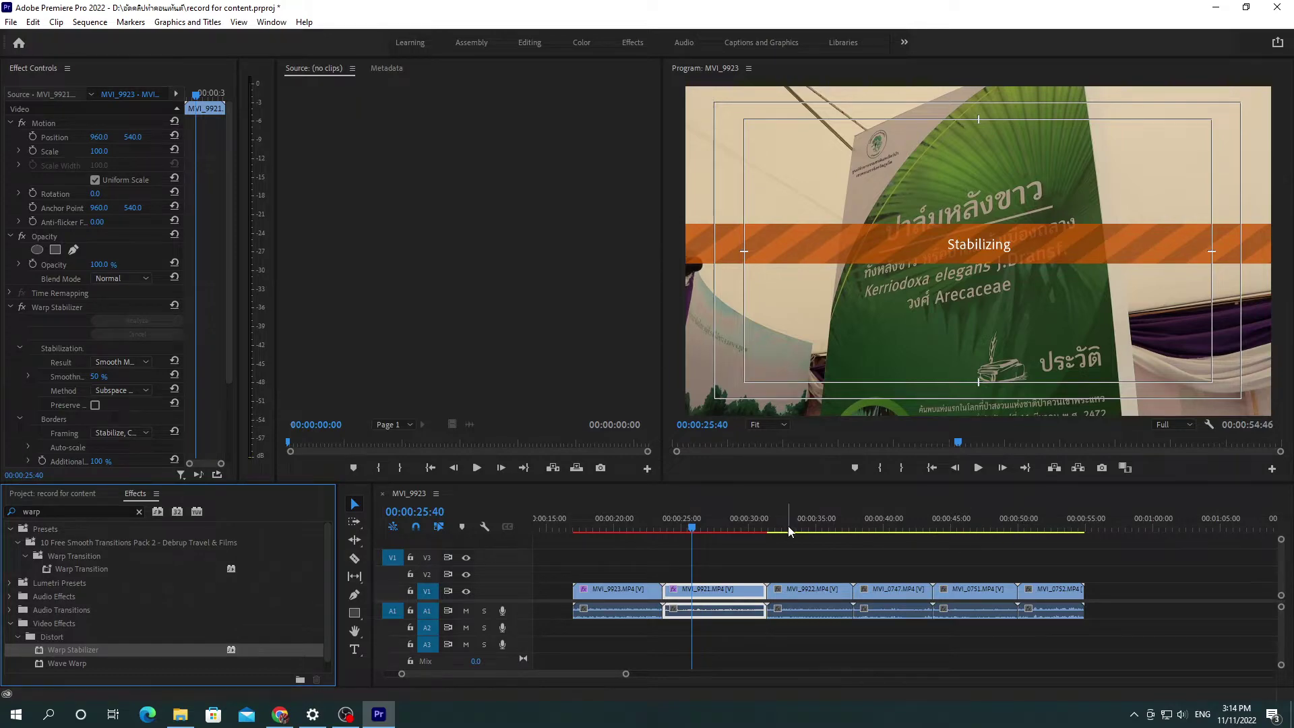
mouse_move(708, 524)
left_mouse_down()
mouse_move(737, 531)
mouse_move(672, 528)
left_mouse_up()
key("space")
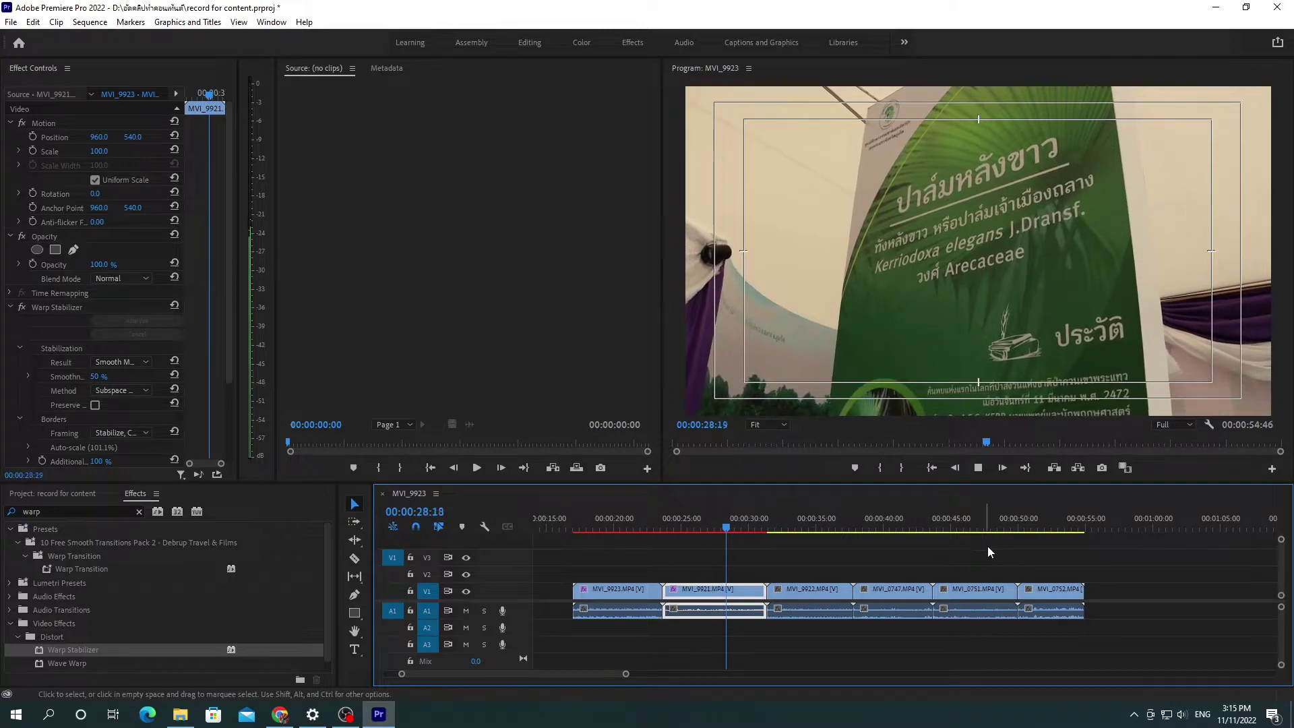
Preview the MVI_0752, MVI_0751 rice display and poster display footage
left_click(1043, 527)
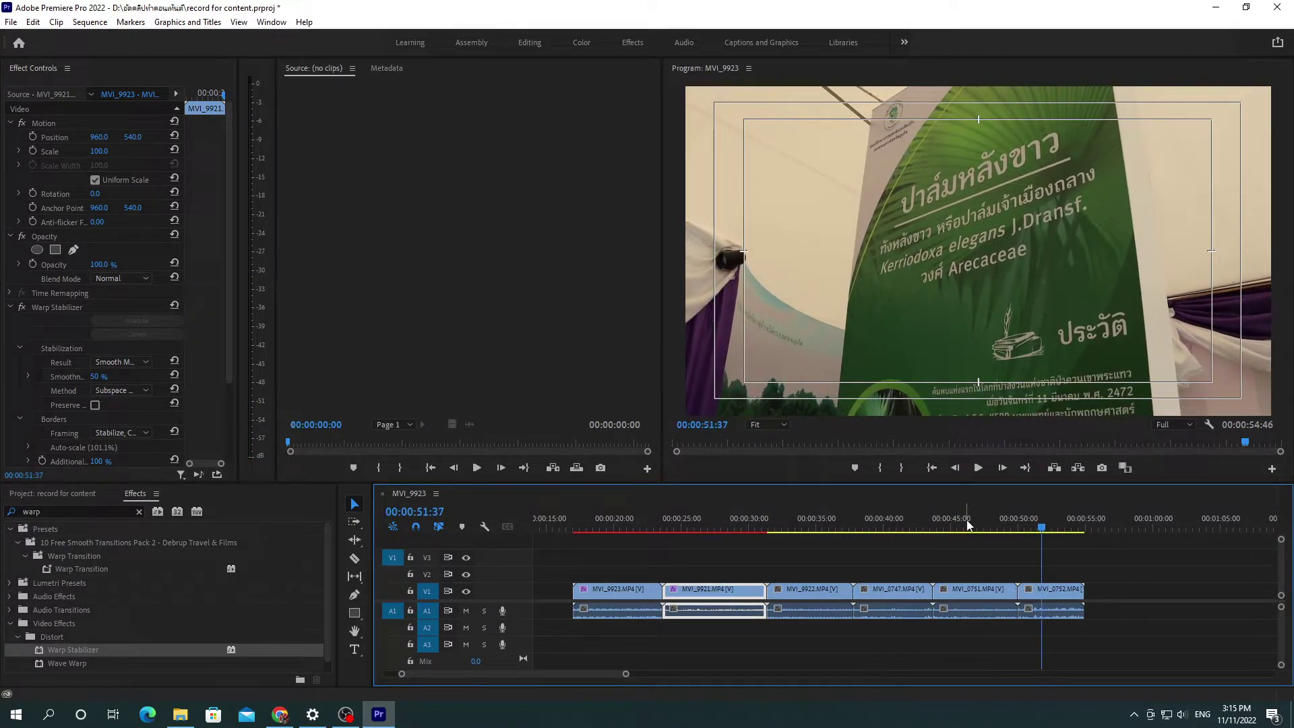
left_click(973, 527)
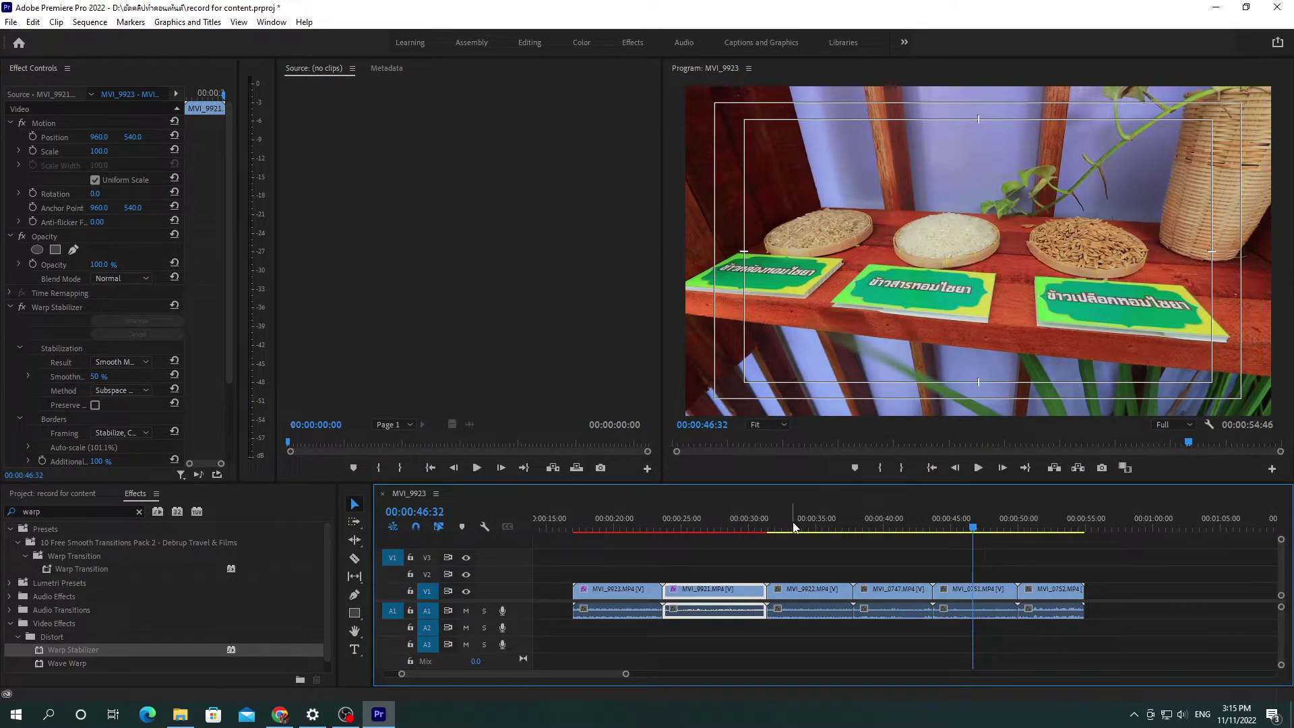
mouse_move(807, 528)
left_mouse_down()
mouse_move(893, 536)
mouse_move(881, 532)
left_mouse_up()
Overwrite MVI_9922 with MVI_0747 right after MVI_9921 and apply Warp Stabilizer to it
left_click(815, 598)
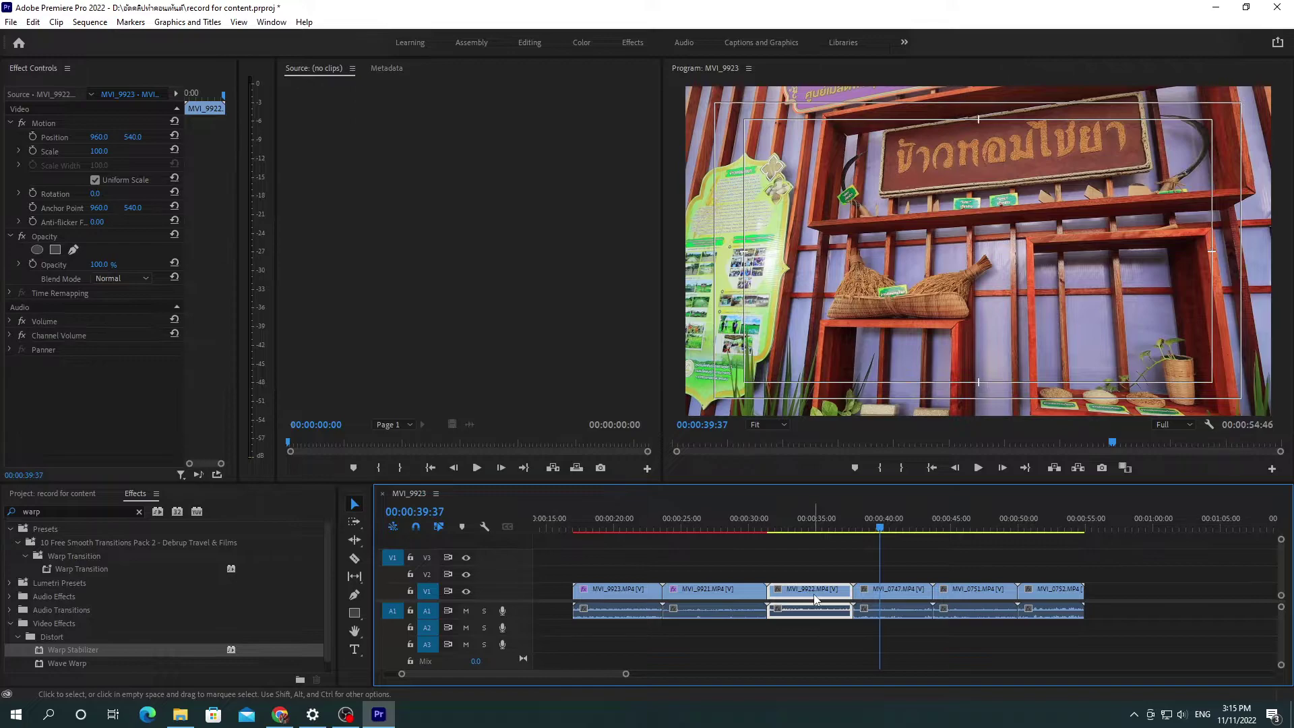
left_click_drag(815, 598, 799, 599)
left_click_drag(760, 521, 783, 517)
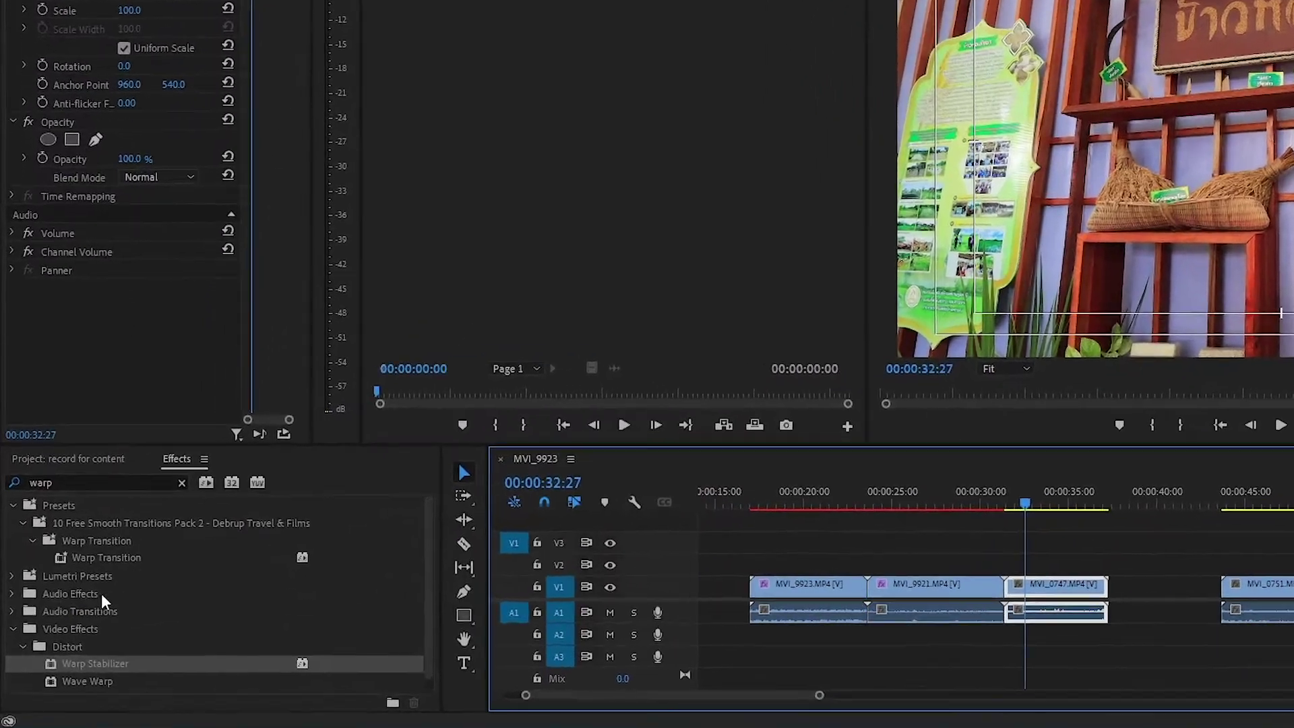
left_click_drag(72, 650, 797, 593)
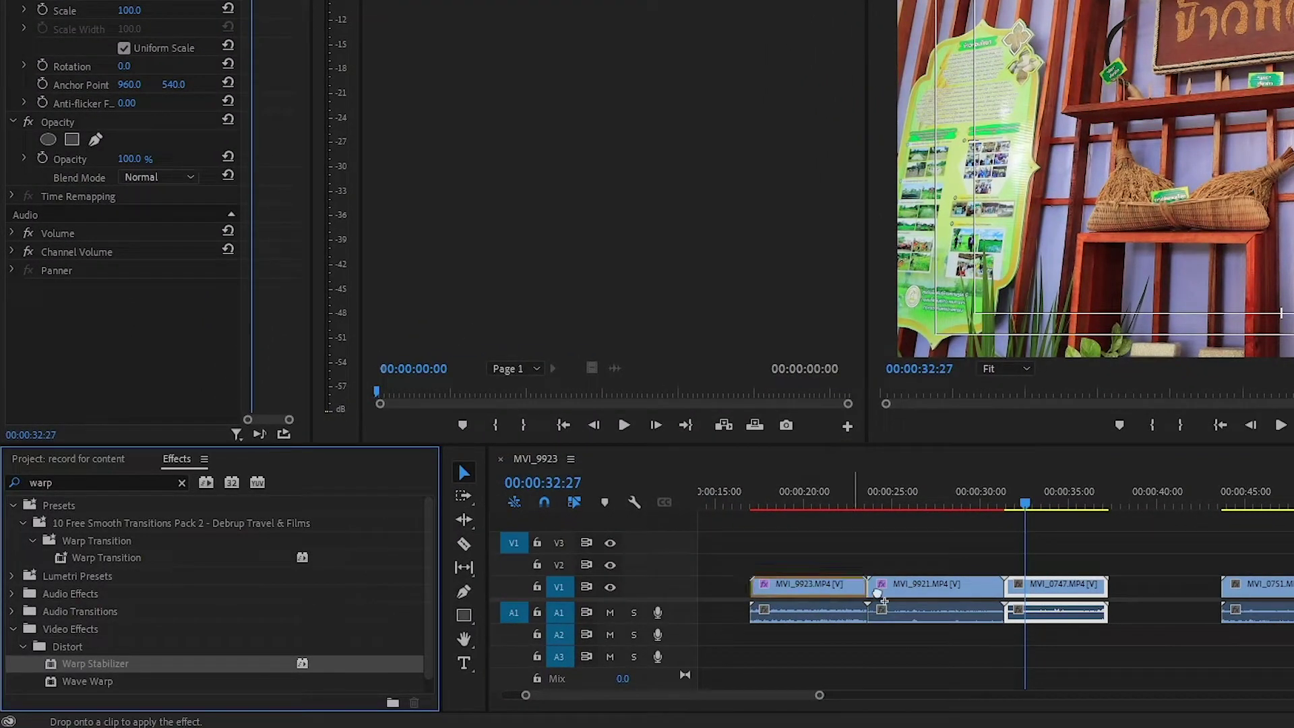
left_click_drag(1043, 591, 1043, 592)
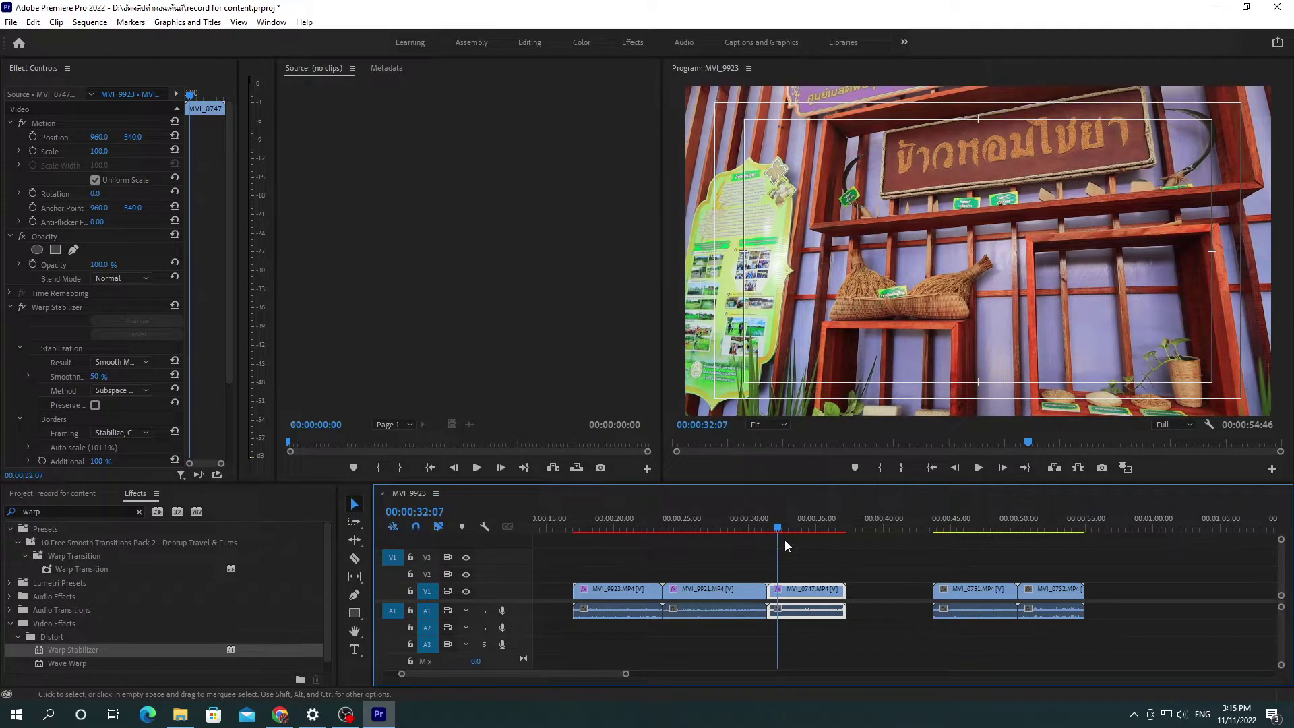
Play back stabilized MVI_0747, then slide MVI_0751 left to sit directly after it
mouse_move(775, 529)
left_mouse_down()
mouse_move(790, 530)
mouse_move(773, 533)
left_mouse_up()
key("space")
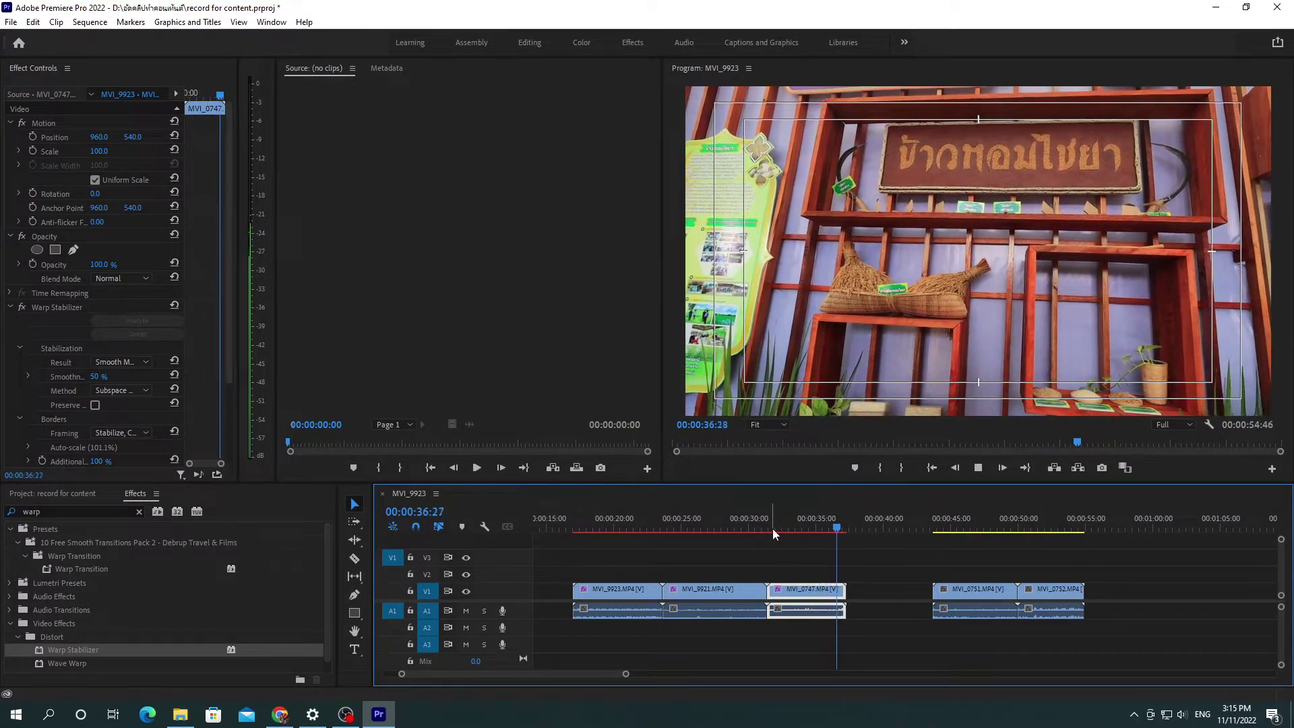
left_click_drag(811, 531, 807, 531)
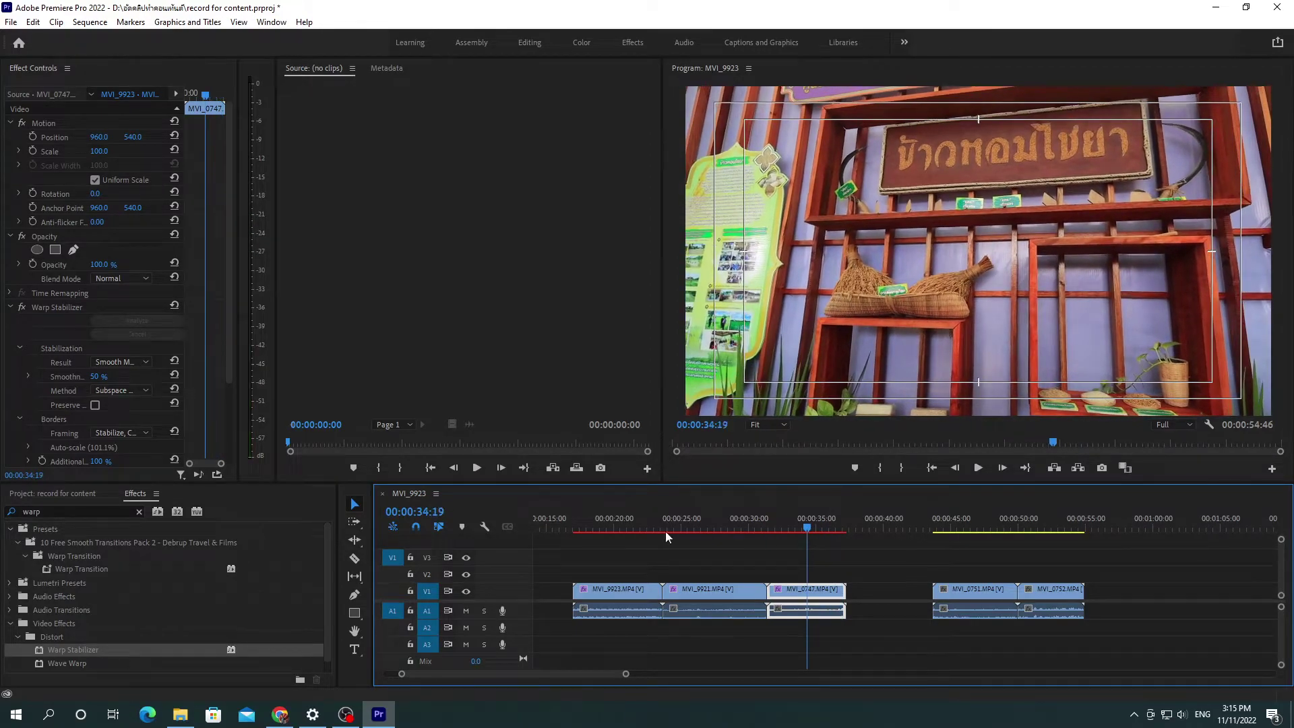
left_click_drag(582, 523, 816, 522)
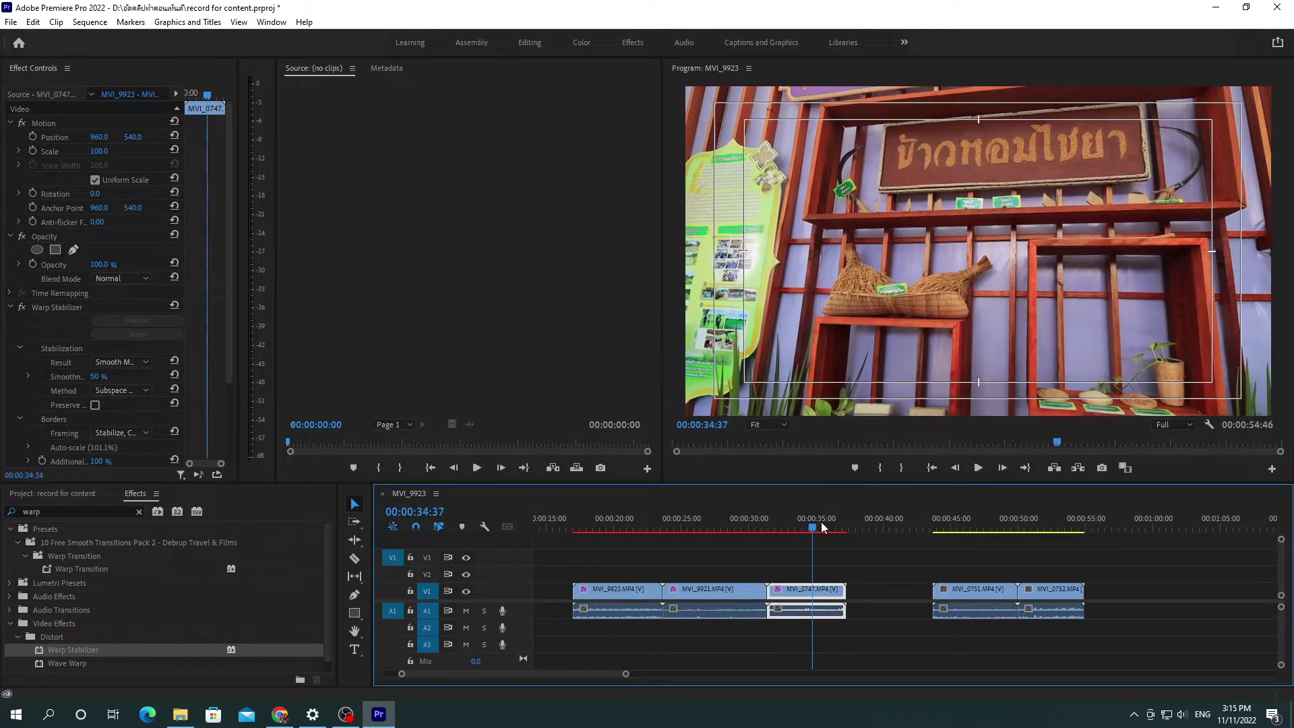
left_click_drag(997, 594, 914, 609)
left_click_drag(850, 528, 900, 526)
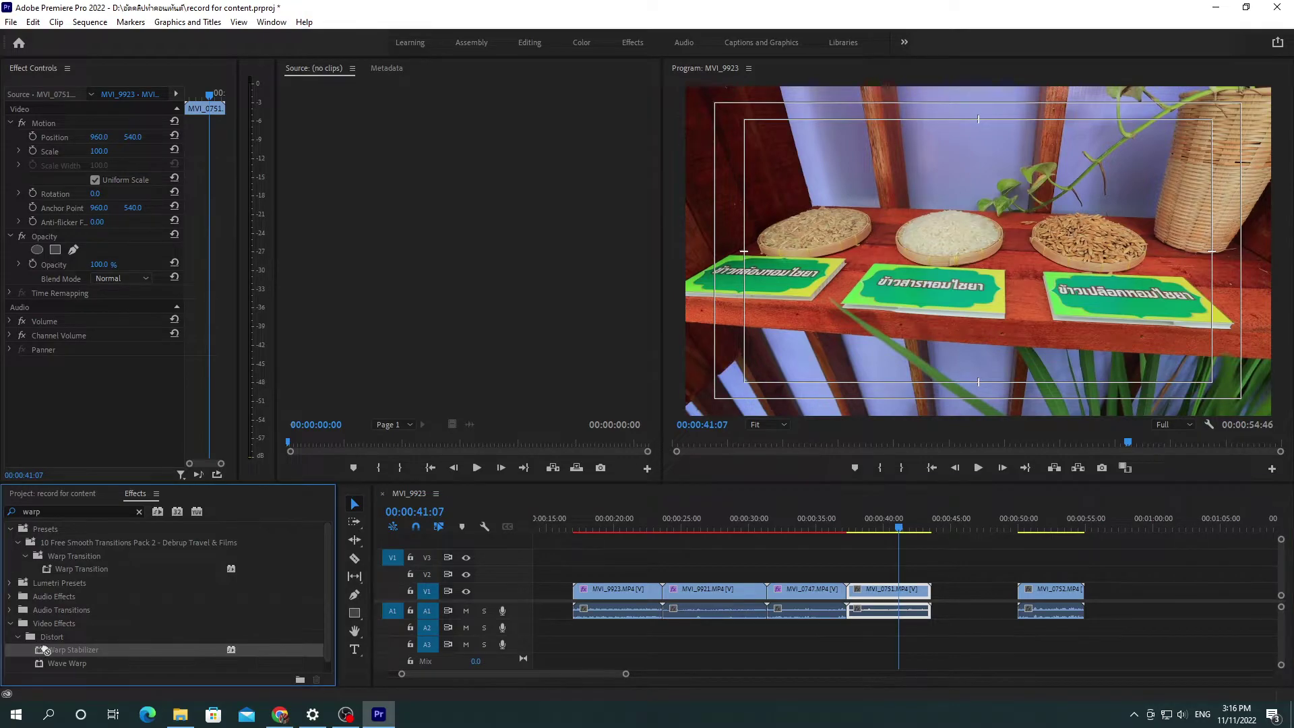
Apply Warp Stabilizer to MVI_0751 and delete MVI_0752, ending the sequence at 00:00:43:30
left_click_drag(35, 650, 887, 589)
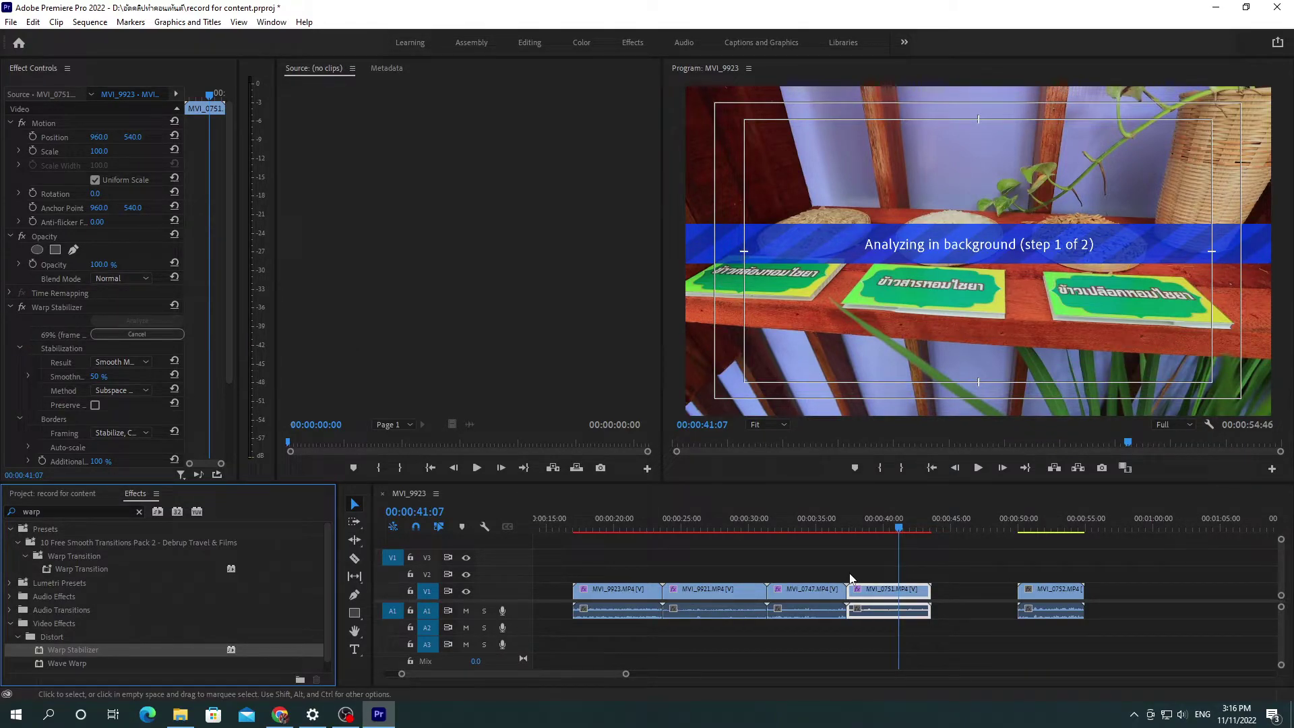
left_click(1042, 593)
key("Delete")
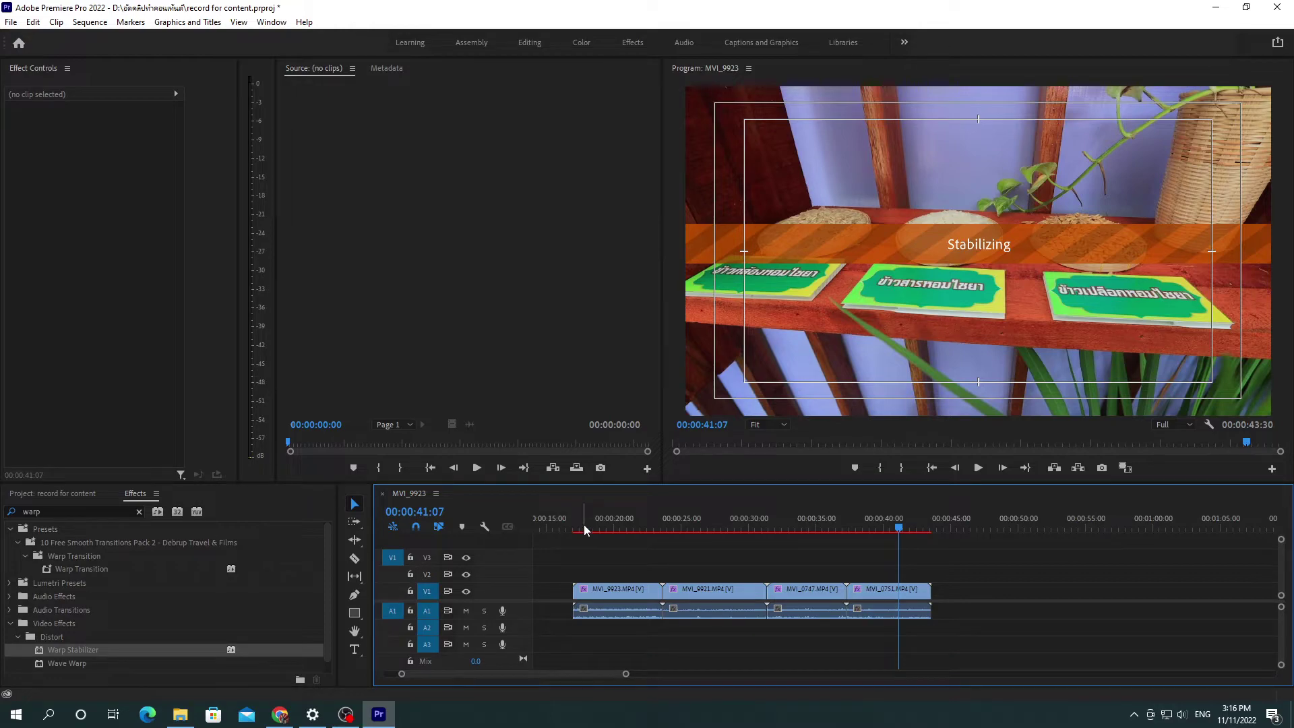
Review MVI_0751, then select all four clips and unlink their audio from the video
left_click_drag(907, 533, 885, 530)
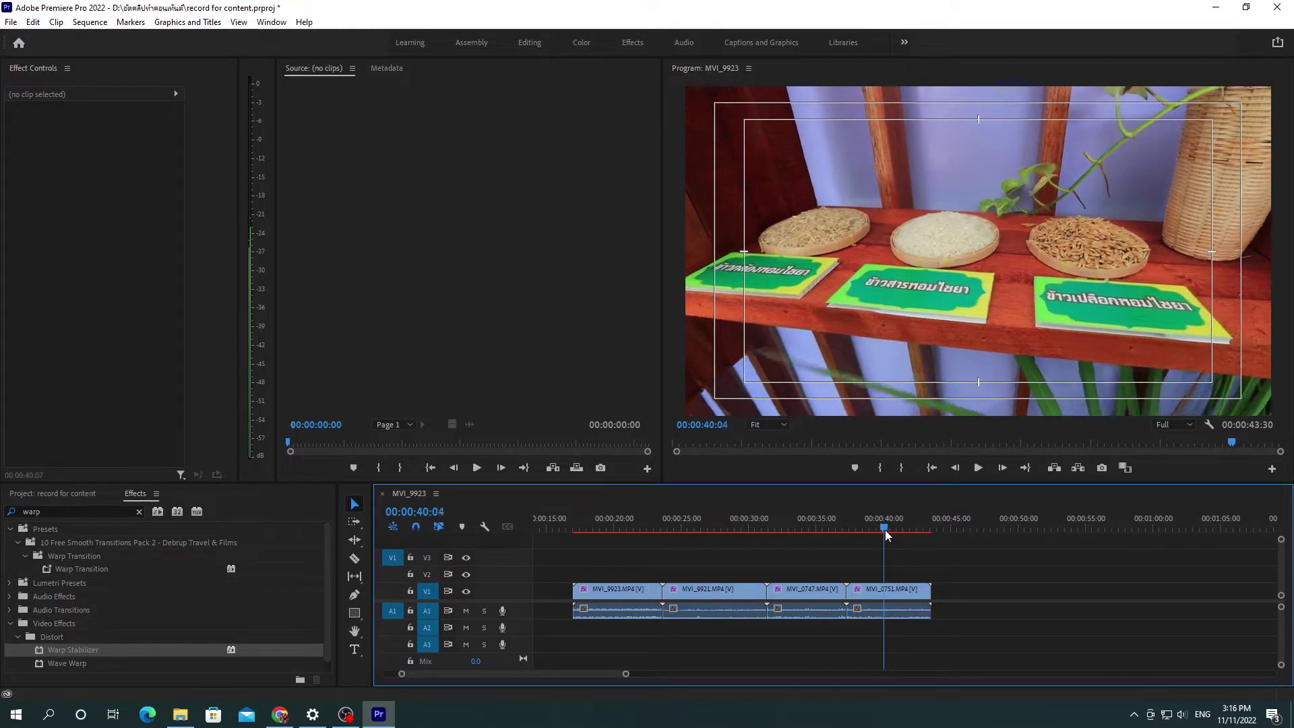
left_click(865, 526)
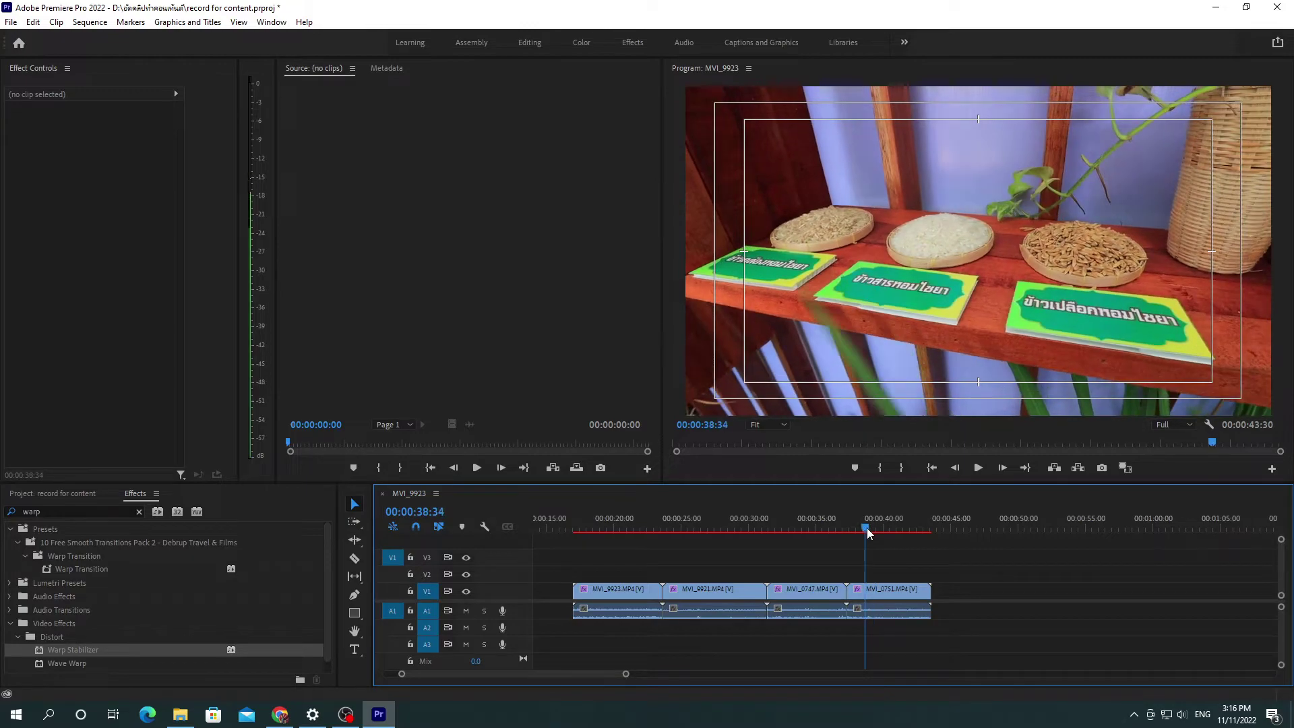
left_click(622, 528)
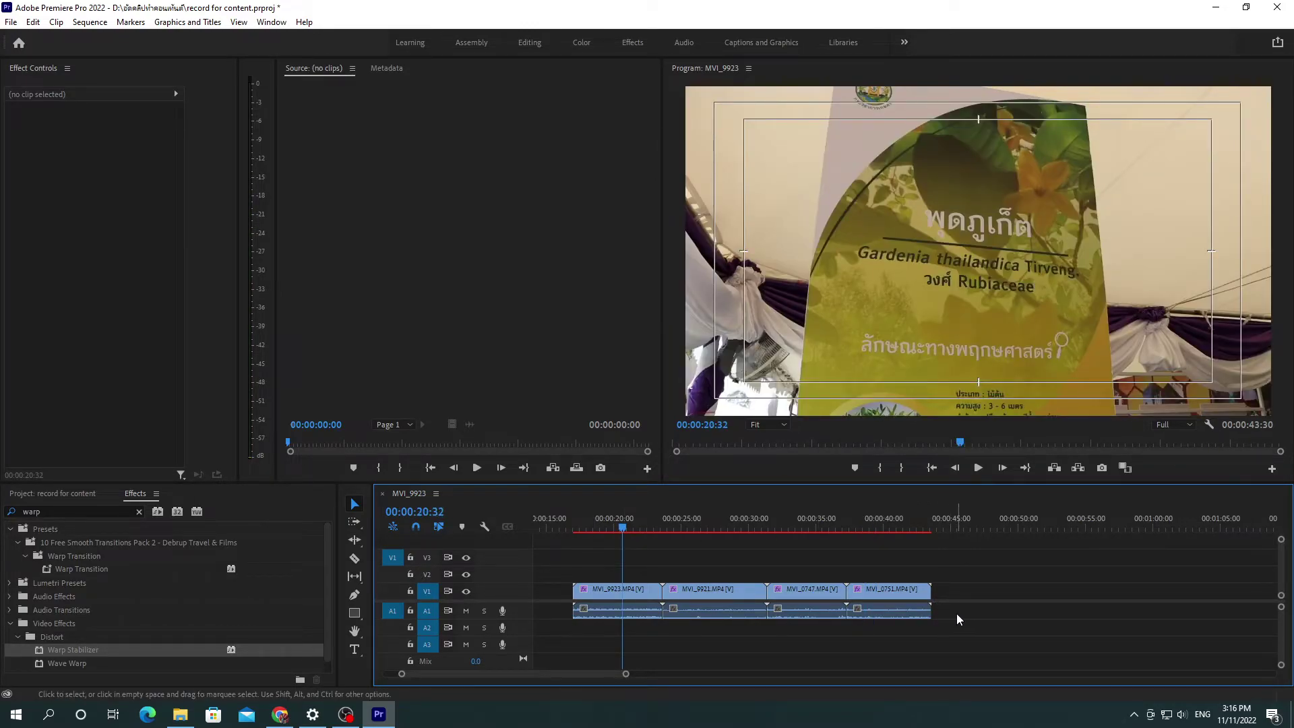
left_click_drag(957, 614, 629, 642)
right_click(651, 610)
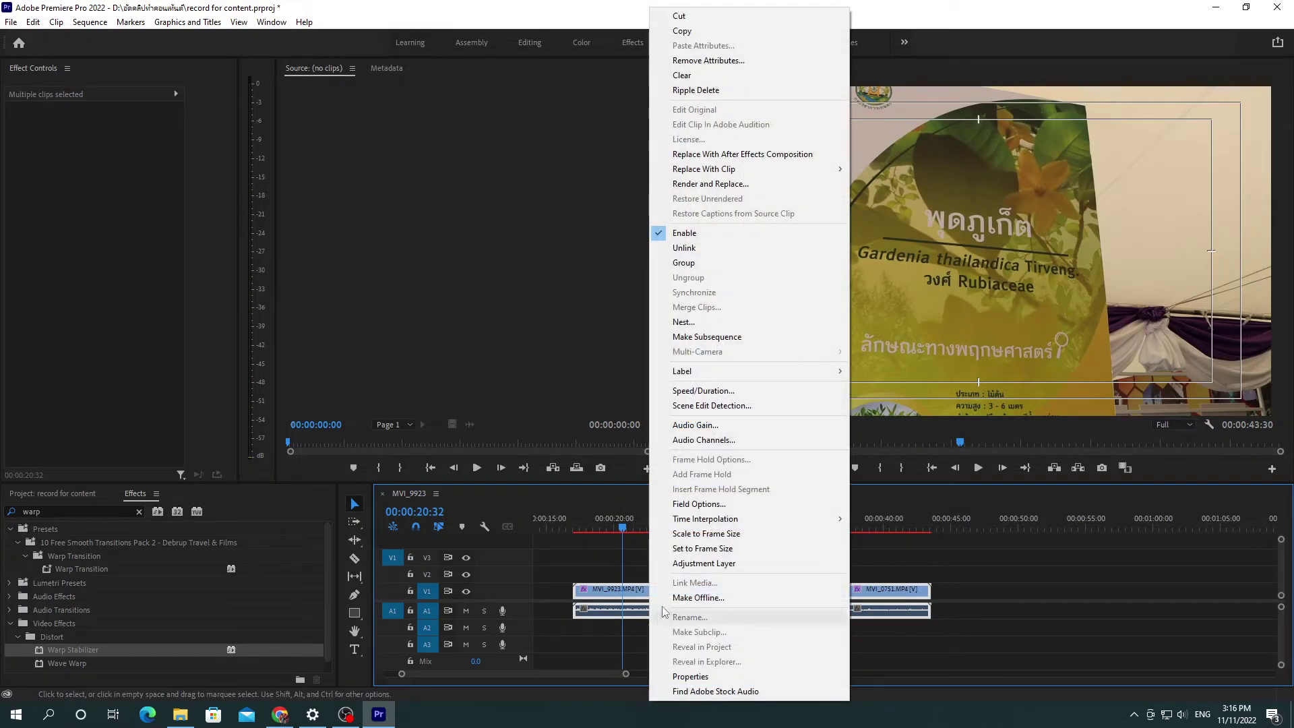
left_click(684, 247)
Delete the audio clips on A1 and return the playhead to the sequence start
left_click_drag(617, 628, 706, 628)
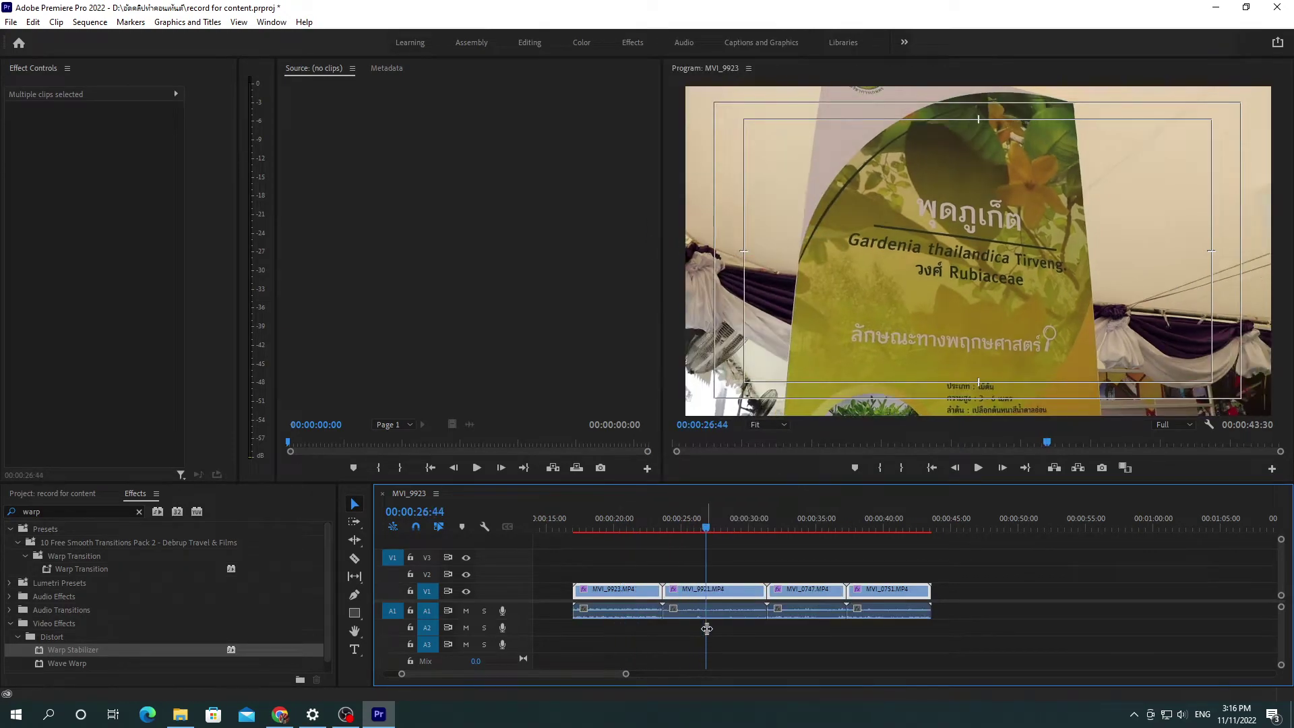
left_click_drag(880, 647, 630, 611)
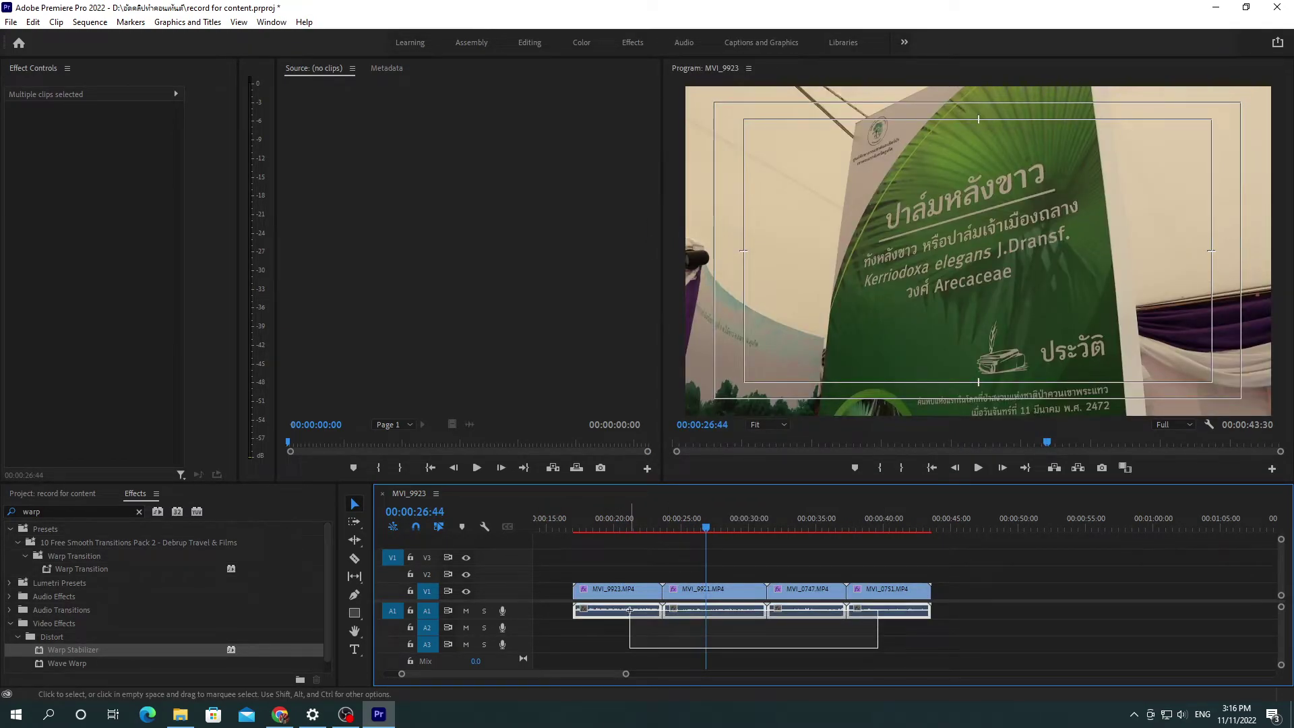
key("Delete")
left_click(577, 527)
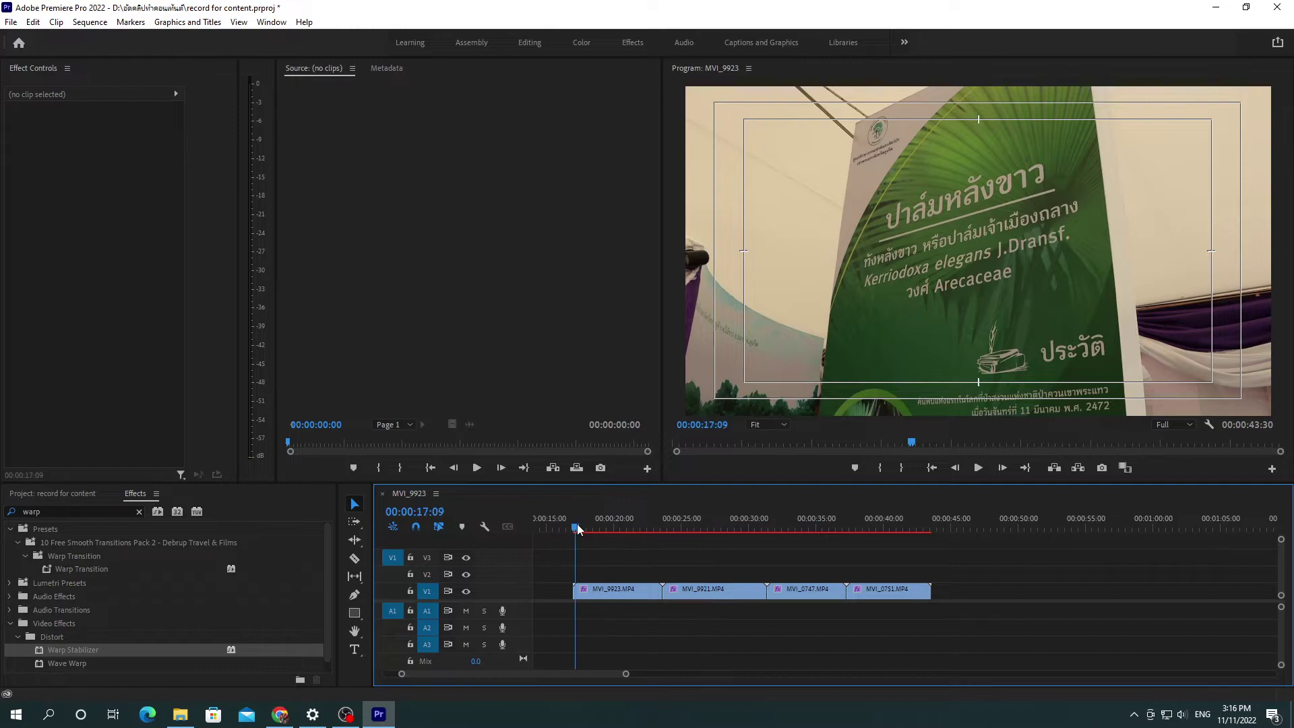
left_click_drag(577, 528, 940, 528)
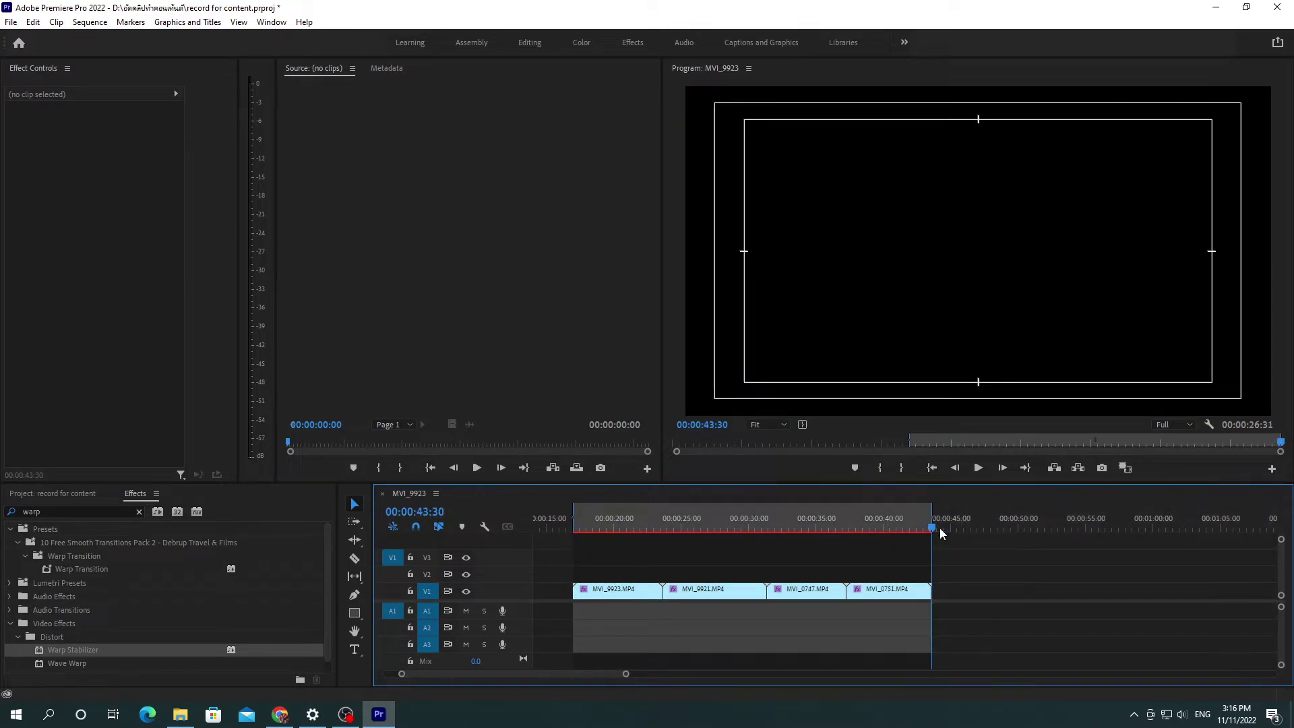
Render video previews for the marked 17:00 to 43:30 range
key("Return")
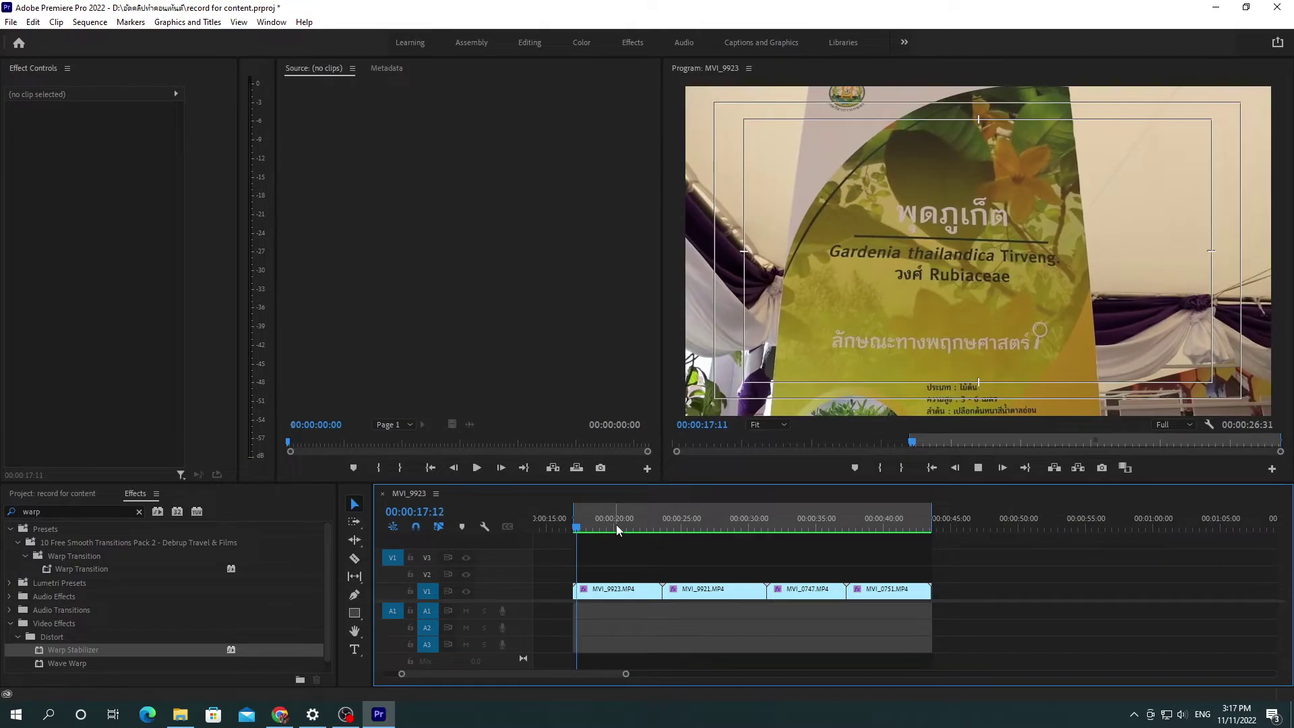
left_click_drag(616, 524, 579, 532)
key("space")
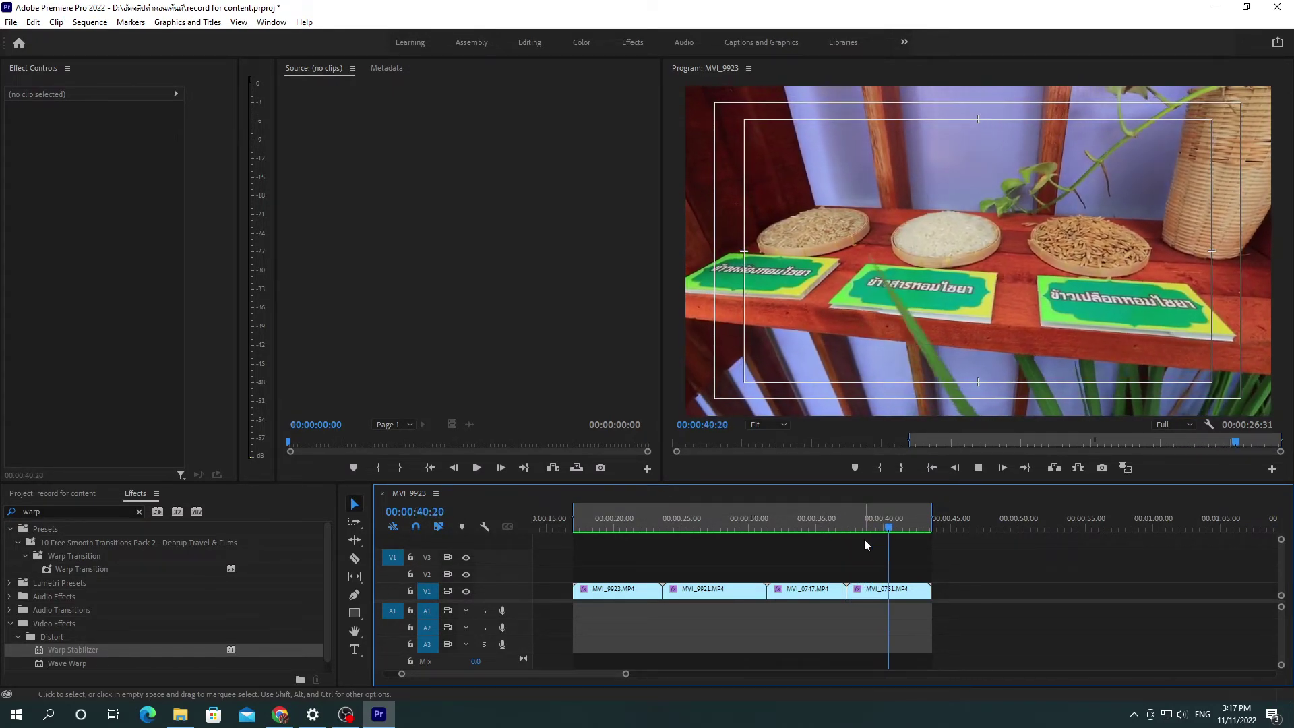
key("space")
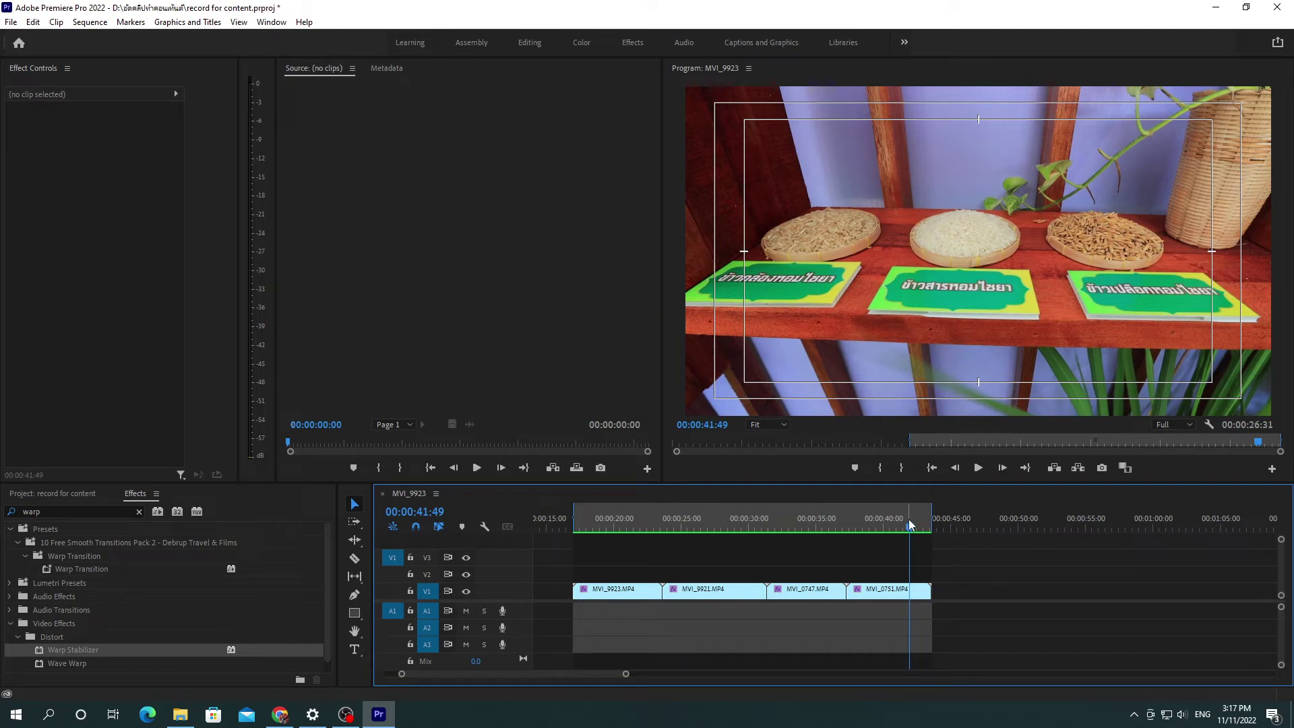
left_click_drag(909, 527, 915, 528)
key("space")
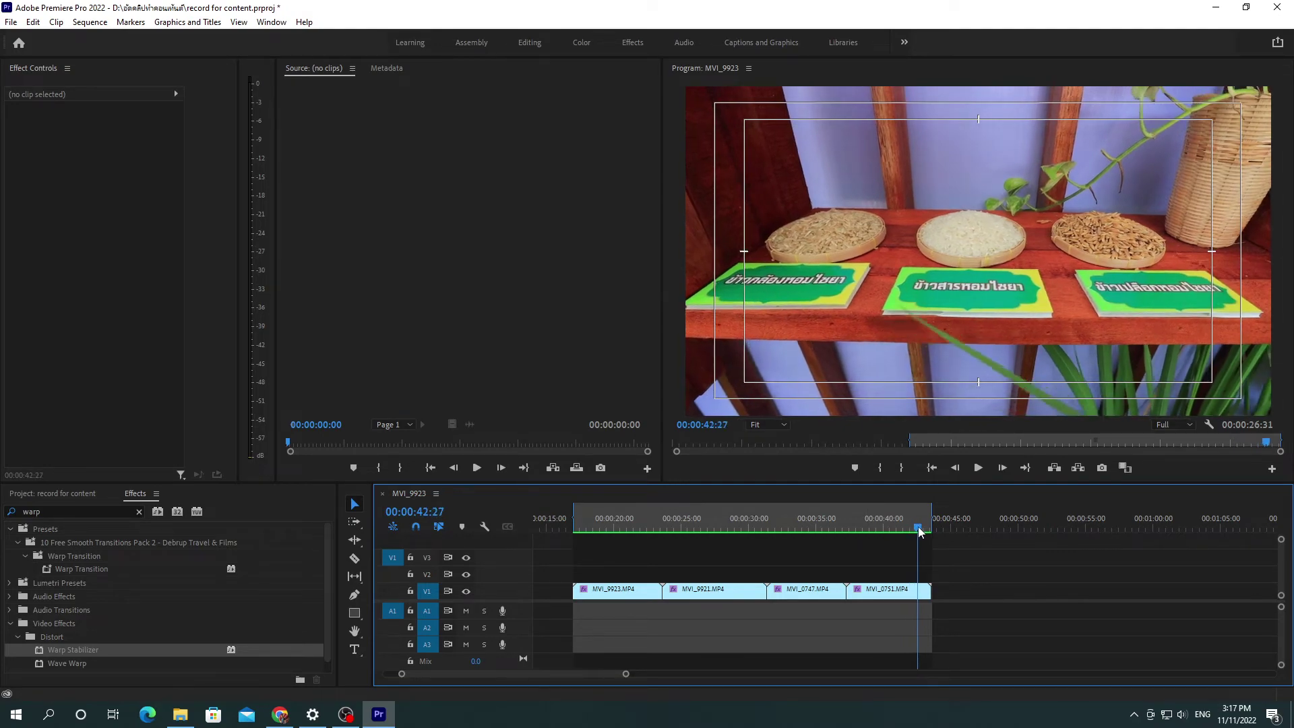
left_click(902, 532)
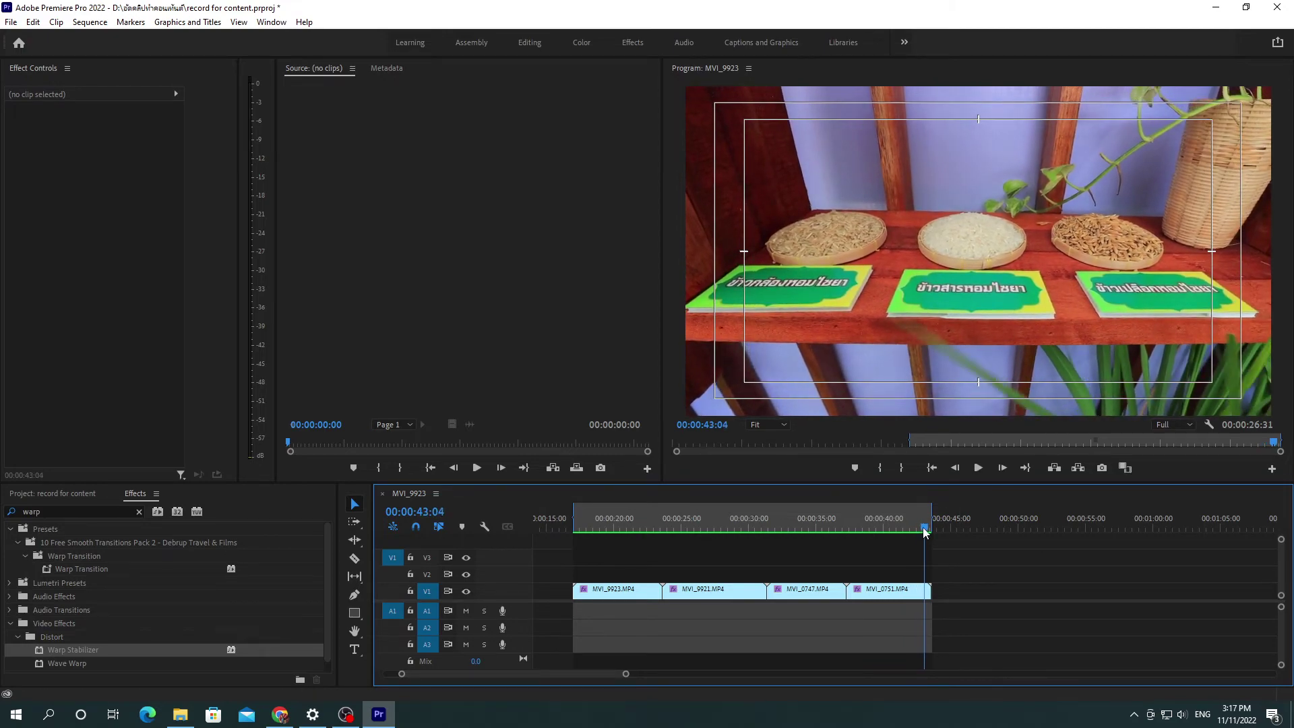
left_click_drag(919, 533, 872, 533)
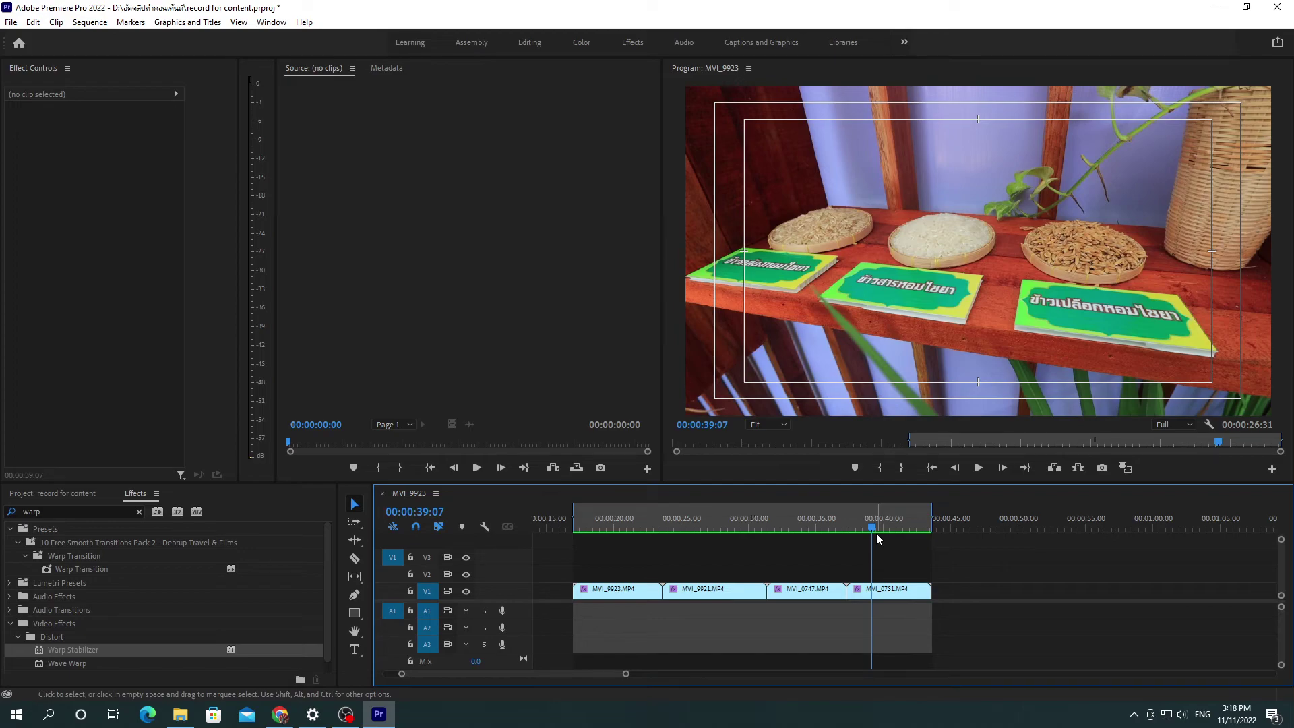
left_click_drag(873, 525, 894, 524)
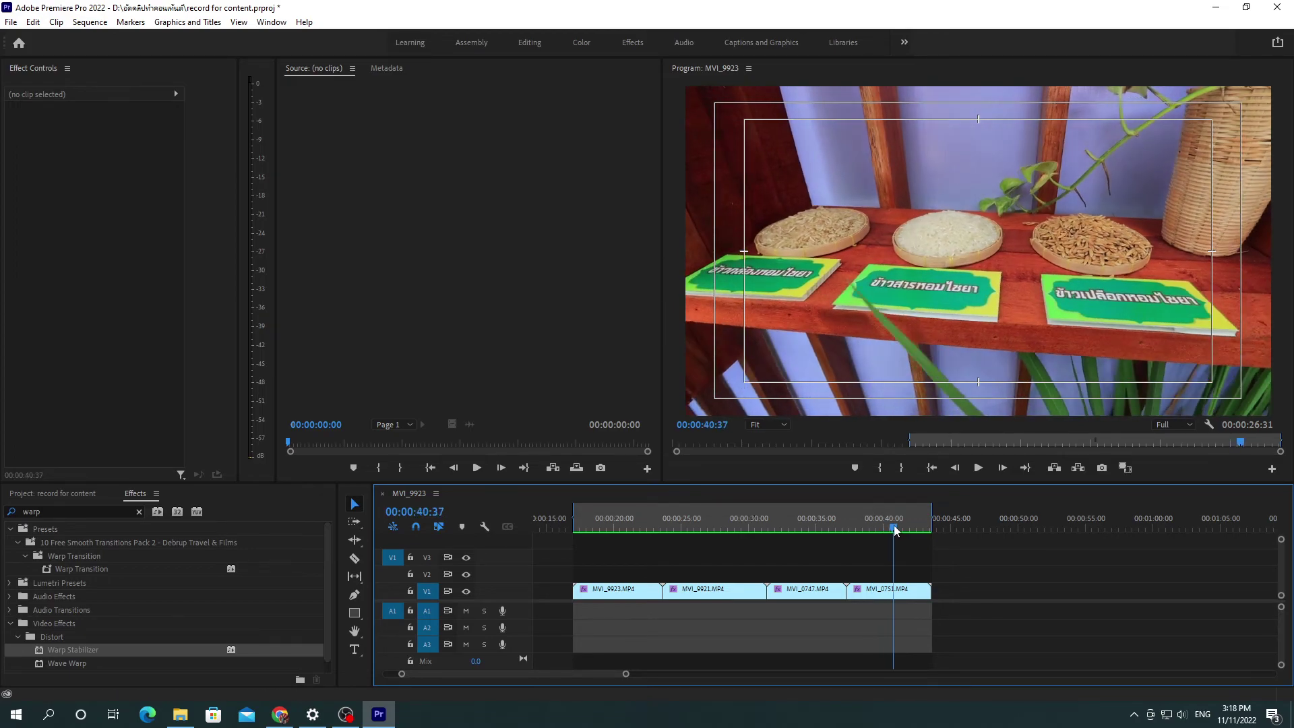